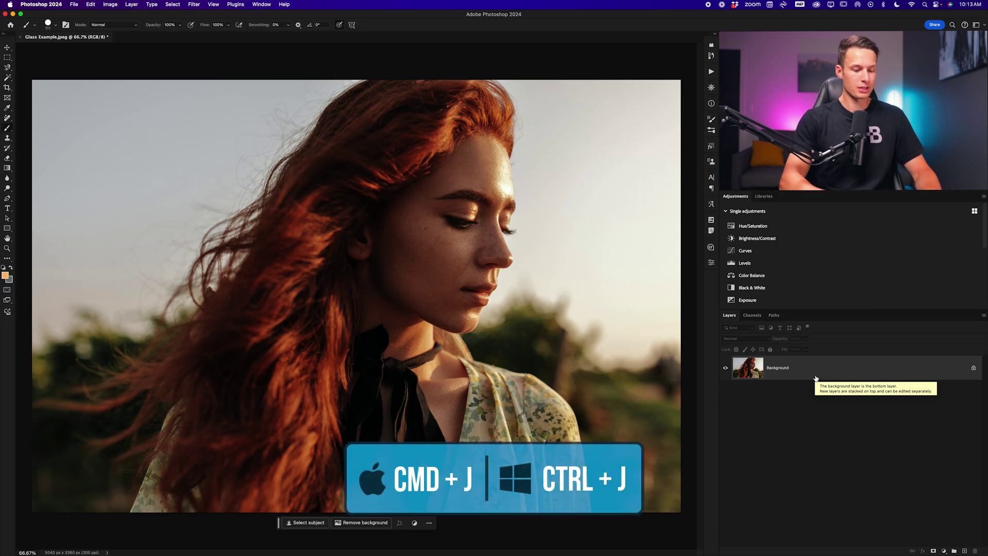
- Duplicate the portrait layer with Cmd+J and convert the copy, Layer 1, to a smart object
key("super+j")
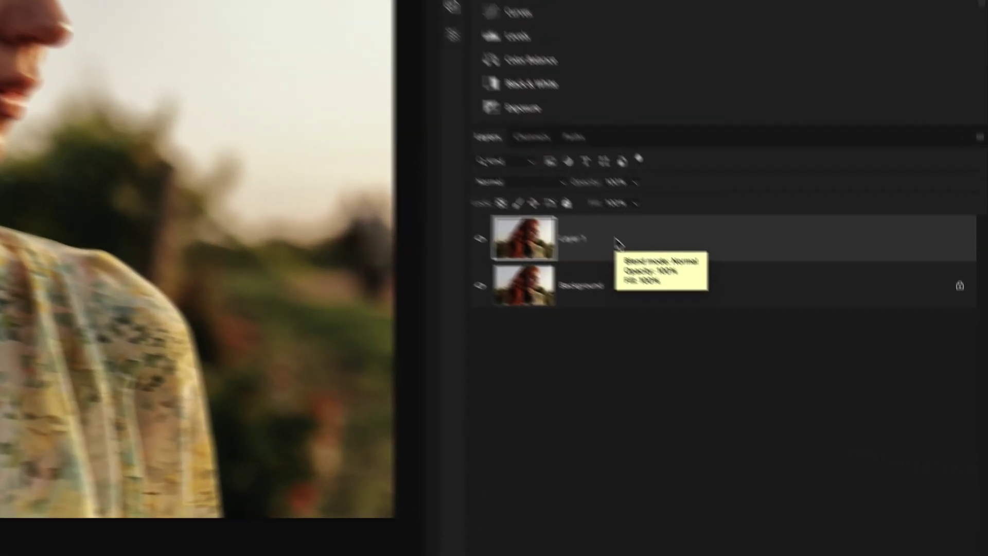
right_click(796, 368)
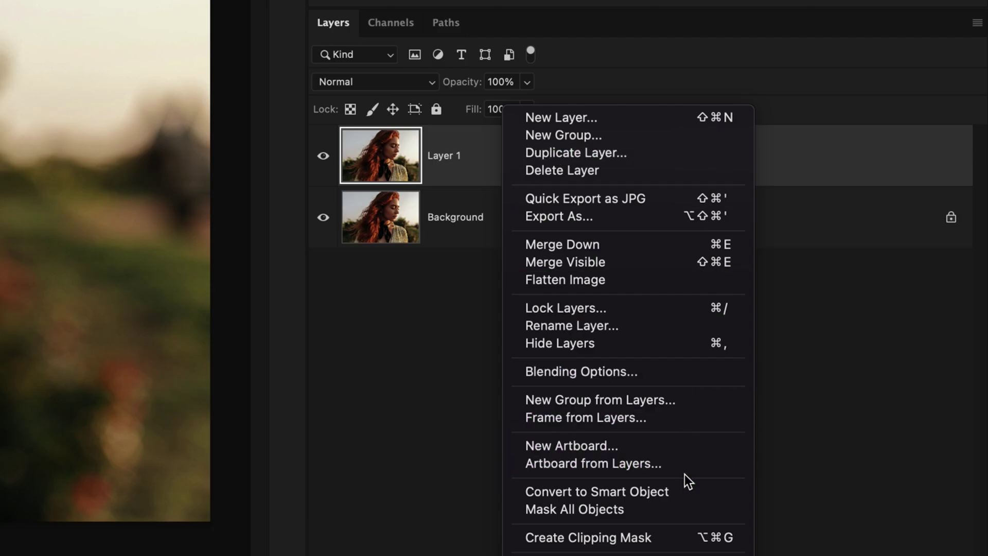
left_click(684, 492)
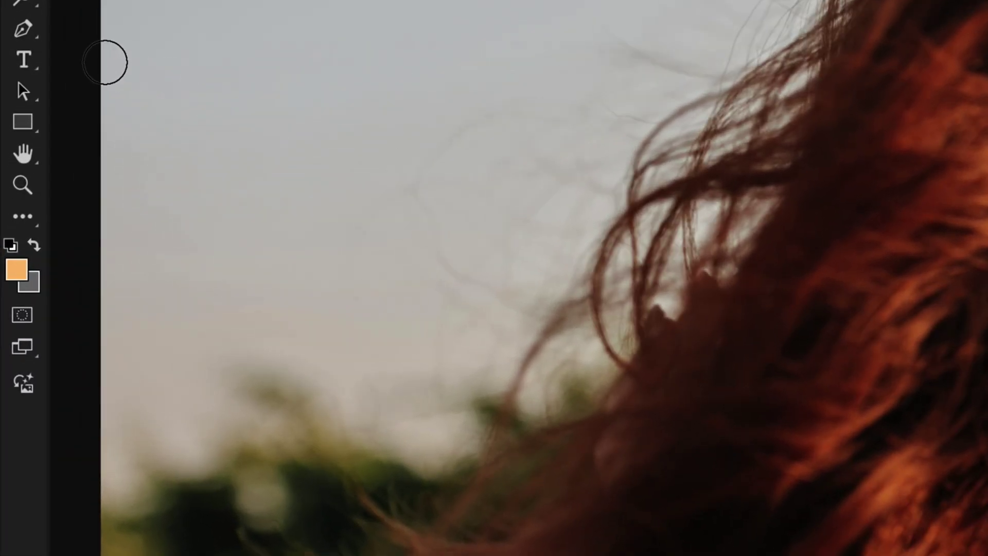
- Draw an orange rectangle over the photo's centre and round its corners to about 91 px
left_click(21, 126)
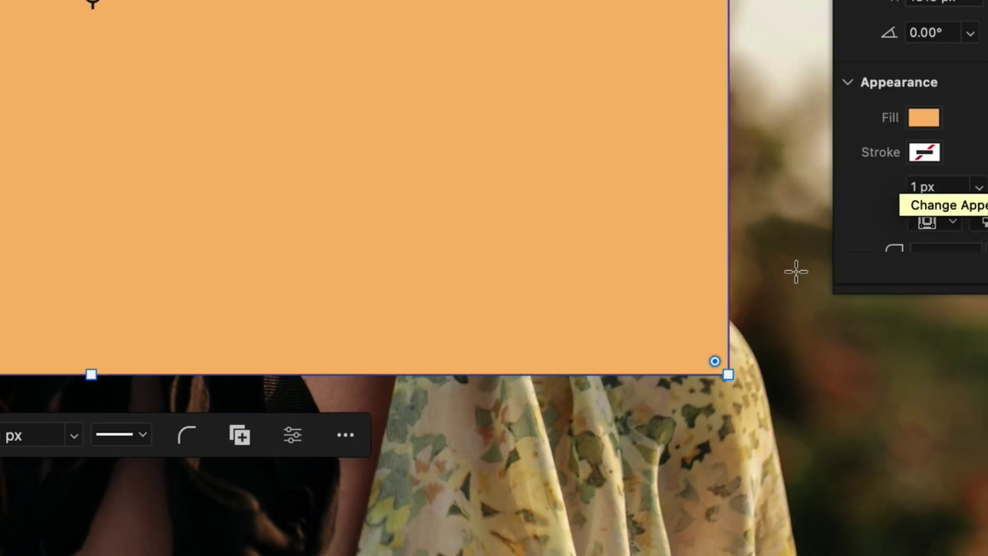
left_click_drag(715, 360, 693, 333)
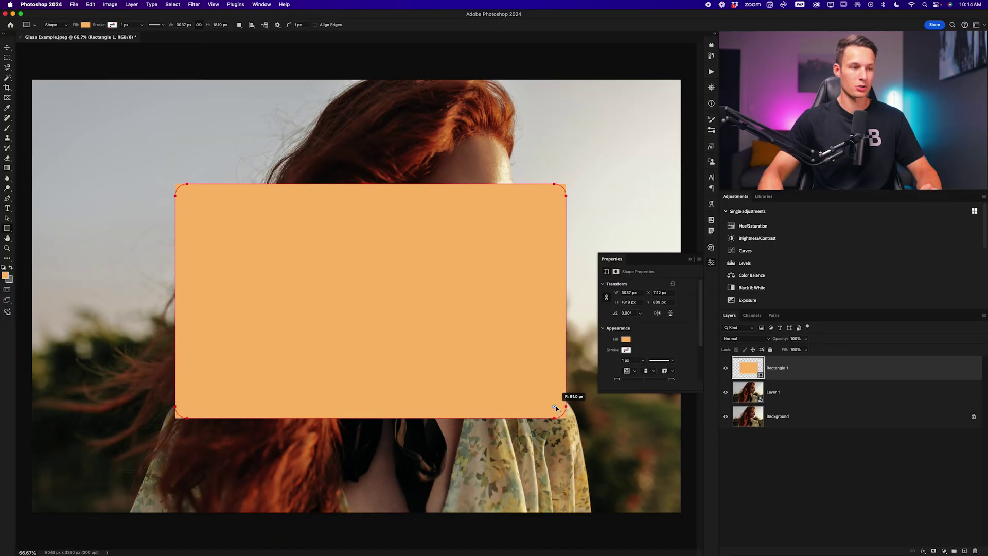
left_click_drag(556, 408, 556, 408)
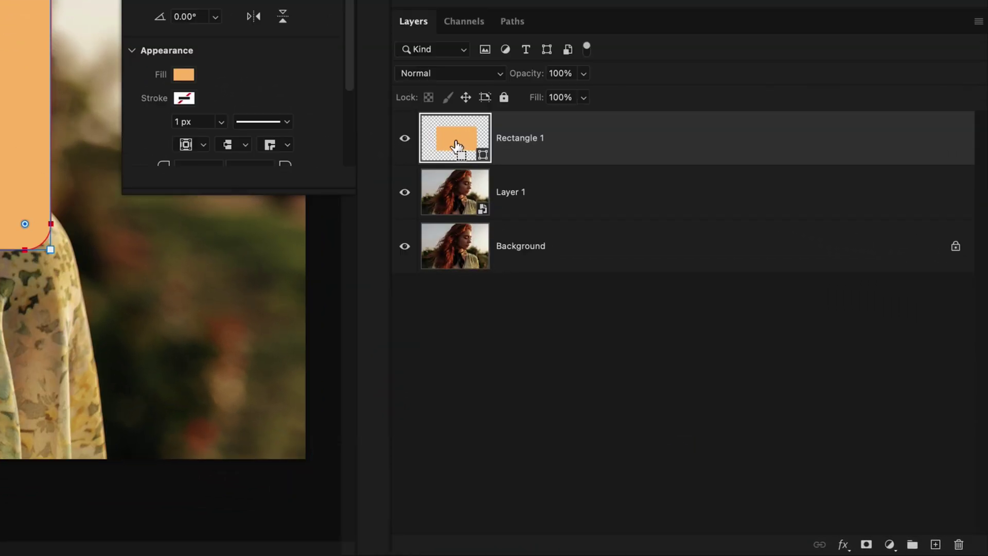
- Make Rectangle 1 the vector mask of Layer 1, delete the shape layer, and toggle Background to check
left_click_drag(454, 145, 520, 199)
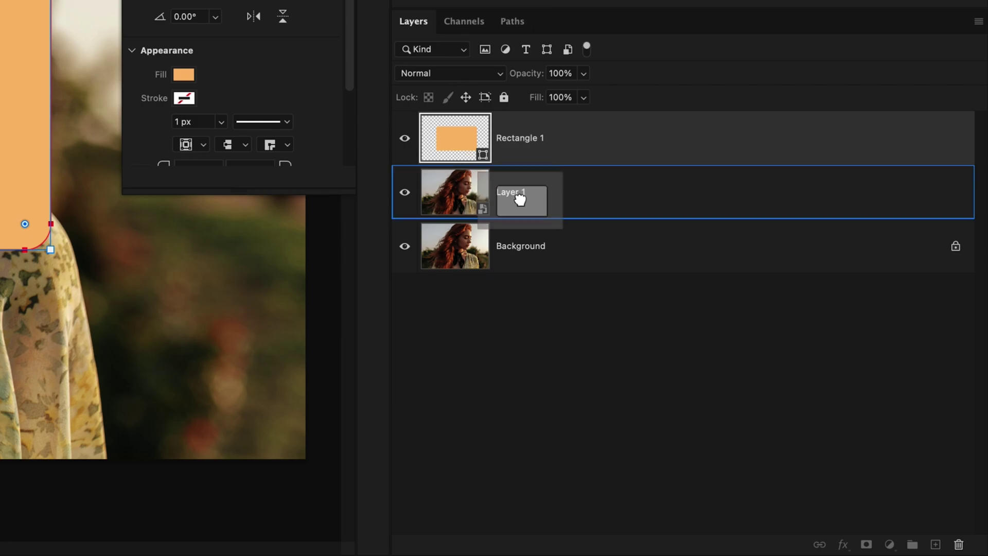
left_click_drag(519, 199, 519, 201)
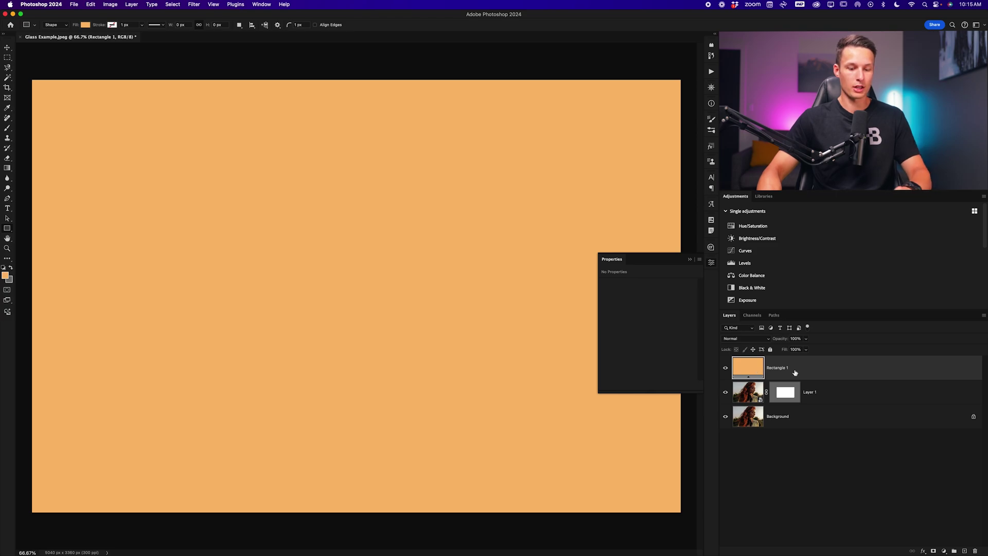
left_click_drag(785, 363, 975, 550)
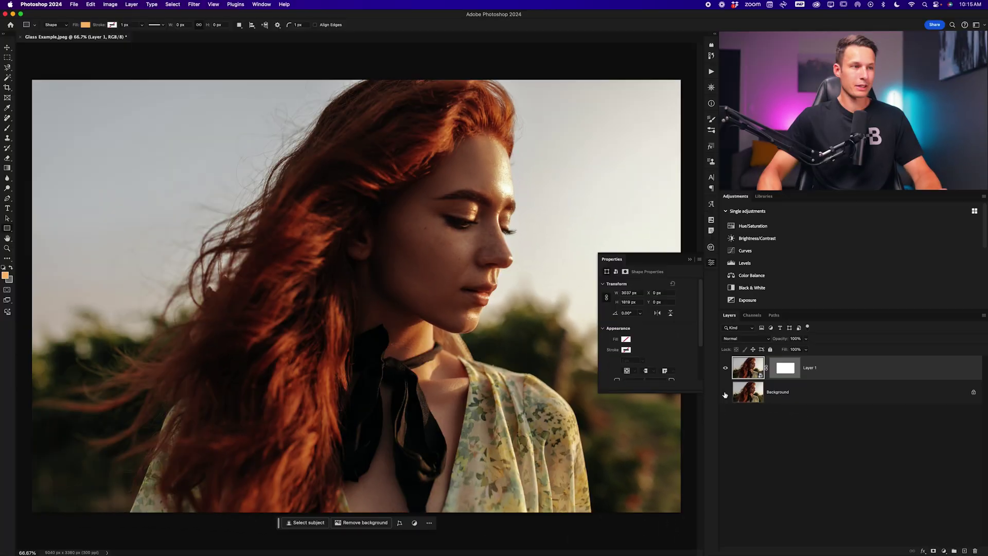
left_click(404, 192)
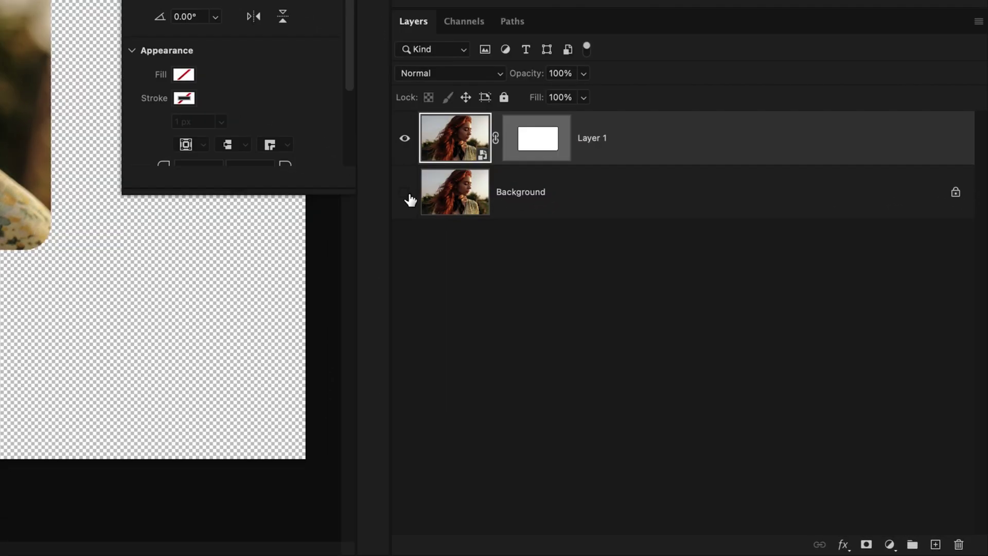
left_click(726, 392)
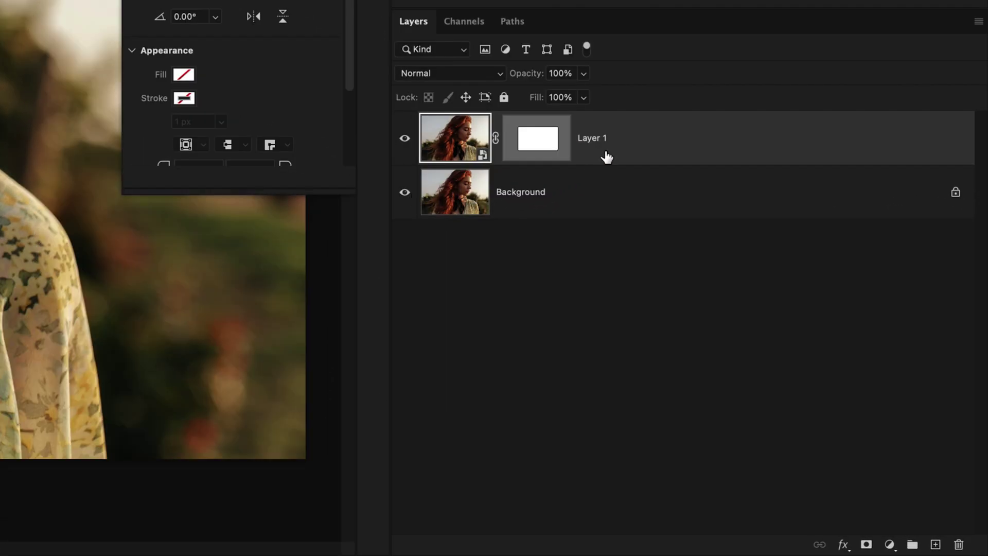
- Add an Inner Bevel to Layer 1 with Depth 261%, Size 9 px and Soften 5 px
double_click(667, 144)
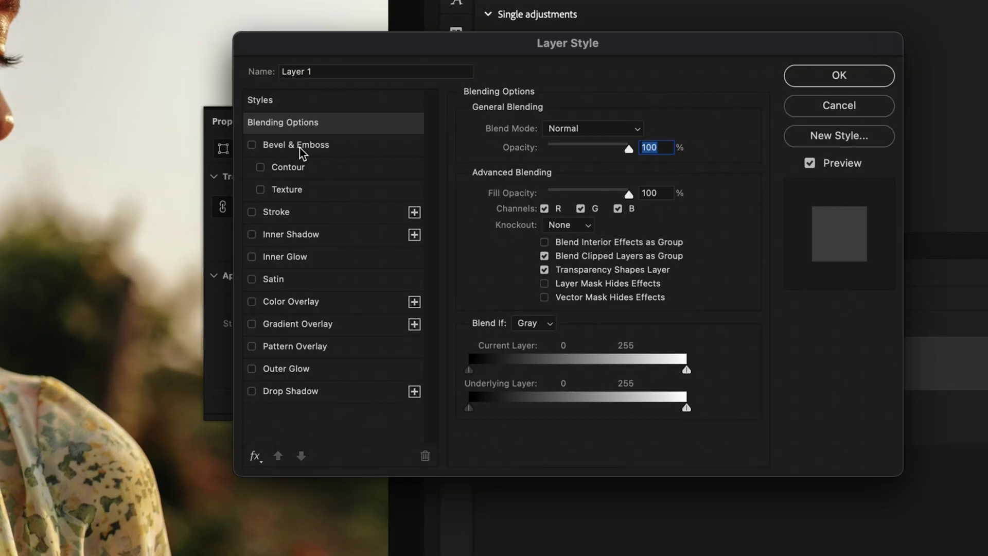
left_click(641, 270)
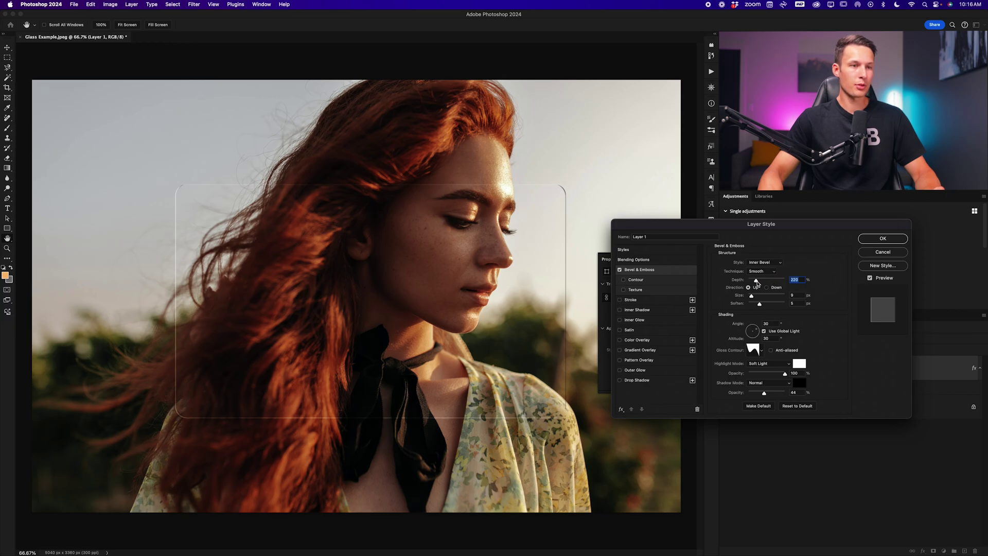
left_click_drag(755, 283, 757, 283)
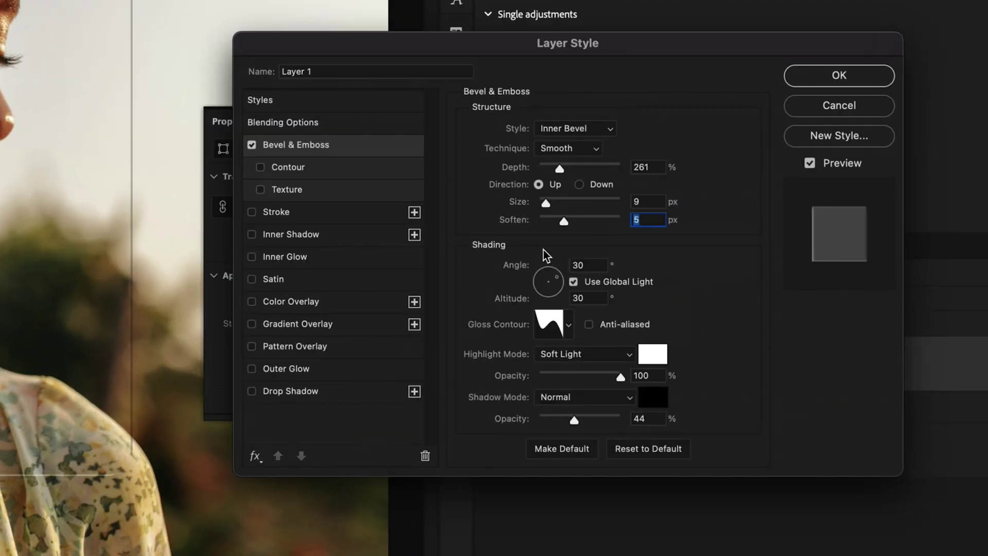
- Set the bevel lighting to -173° angle and 21° altitude
left_click_drag(563, 283, 545, 277)
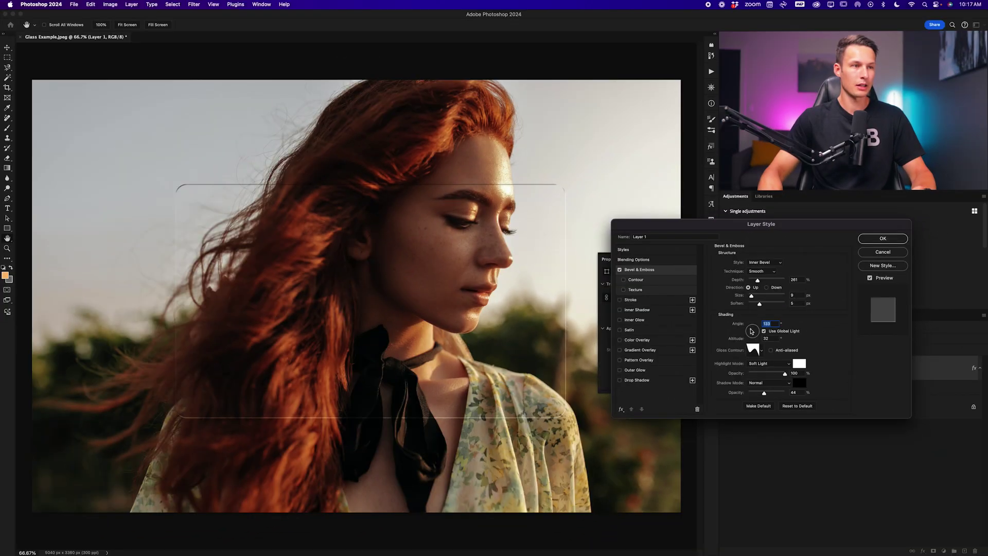
left_click_drag(751, 331, 750, 332)
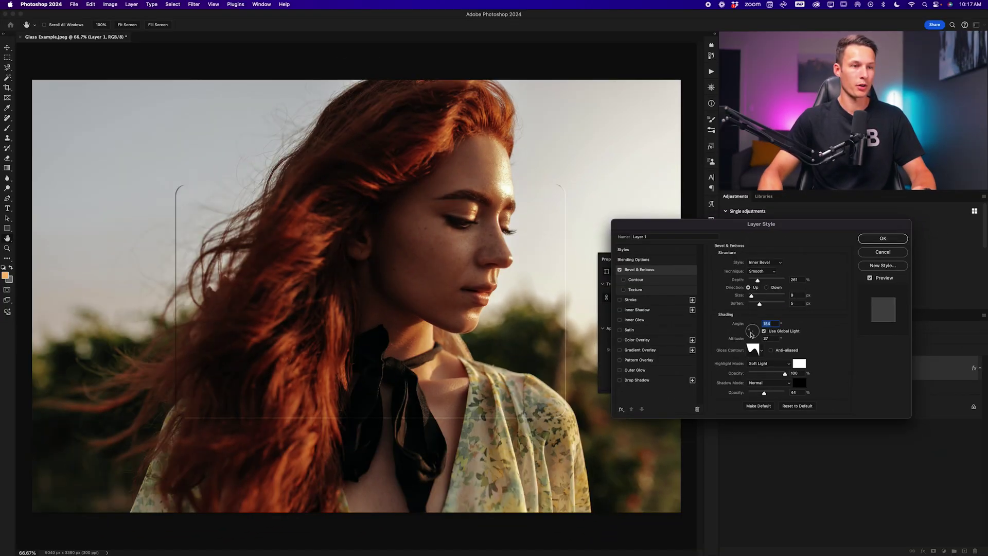
left_click_drag(750, 333, 748, 331)
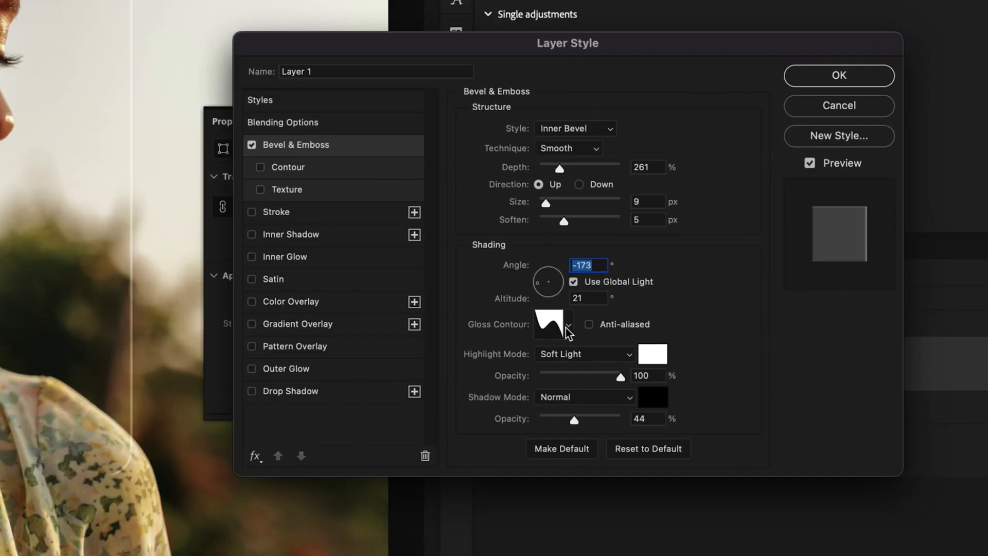
- Apply a different gloss contour, lower shadow opacity to 53%, and enable Contour
left_click(568, 325)
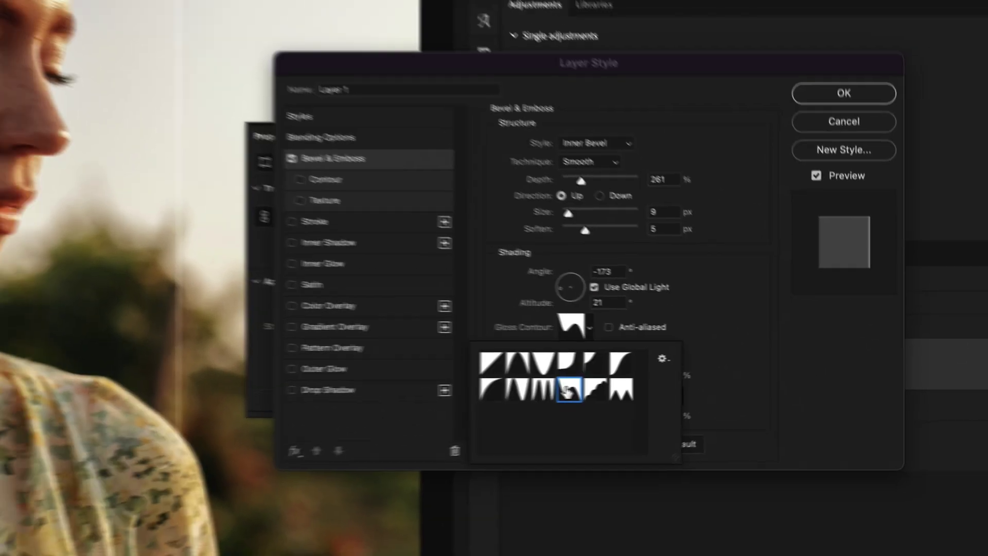
double_click(547, 392)
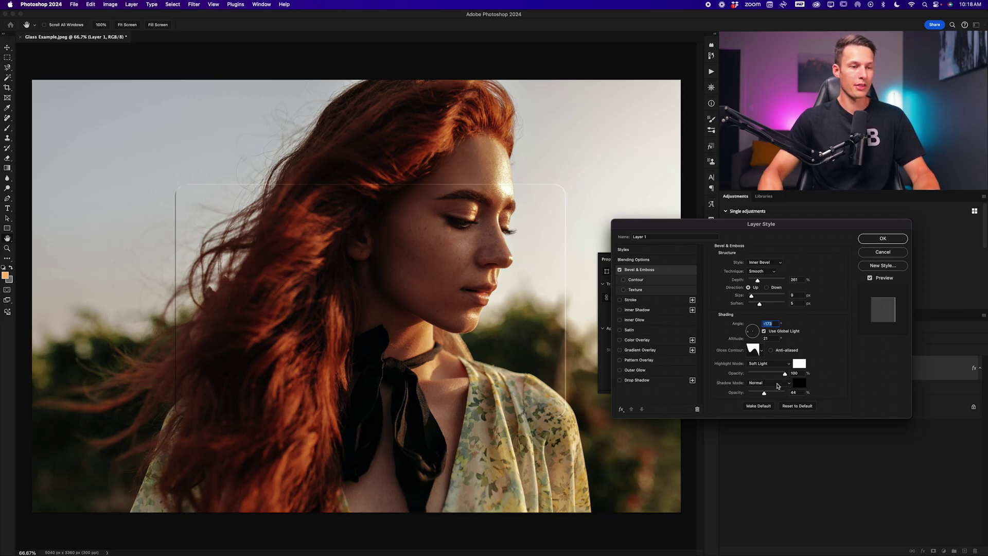
mouse_move(764, 393)
left_mouse_down()
mouse_move(754, 395)
mouse_move(769, 395)
left_mouse_up()
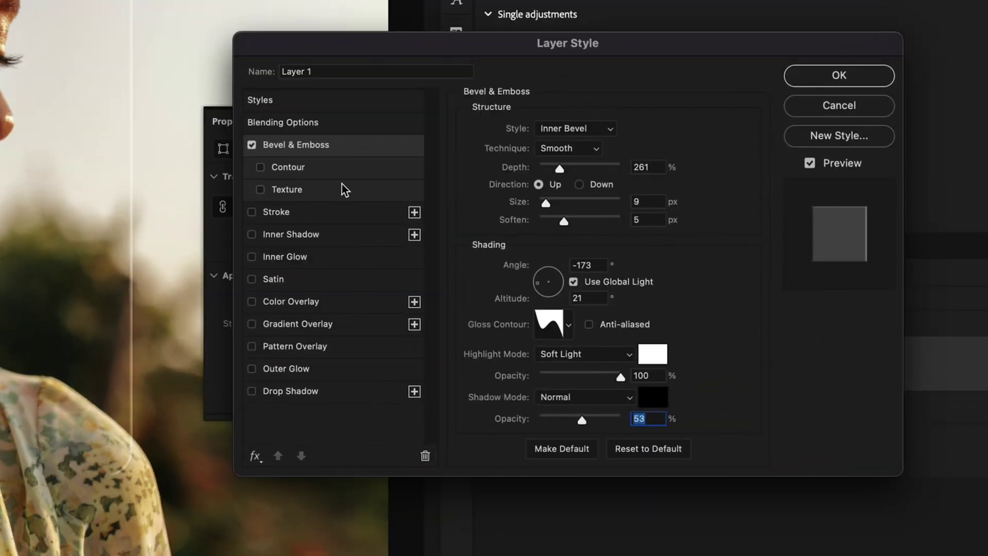
left_click(272, 171)
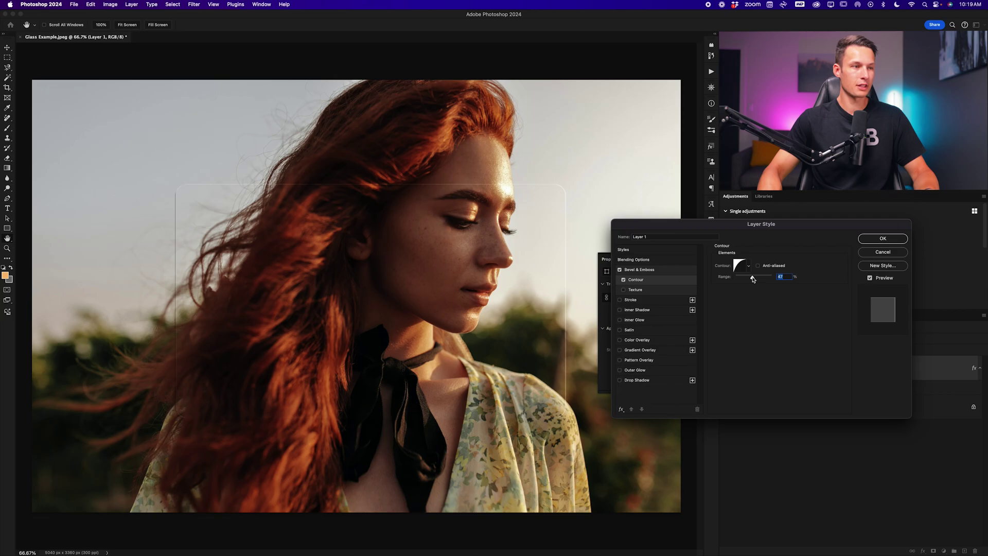
- Set the bevel Contour's Range to 65%
left_click_drag(572, 164, 562, 162)
left_click_drag(759, 279, 760, 279)
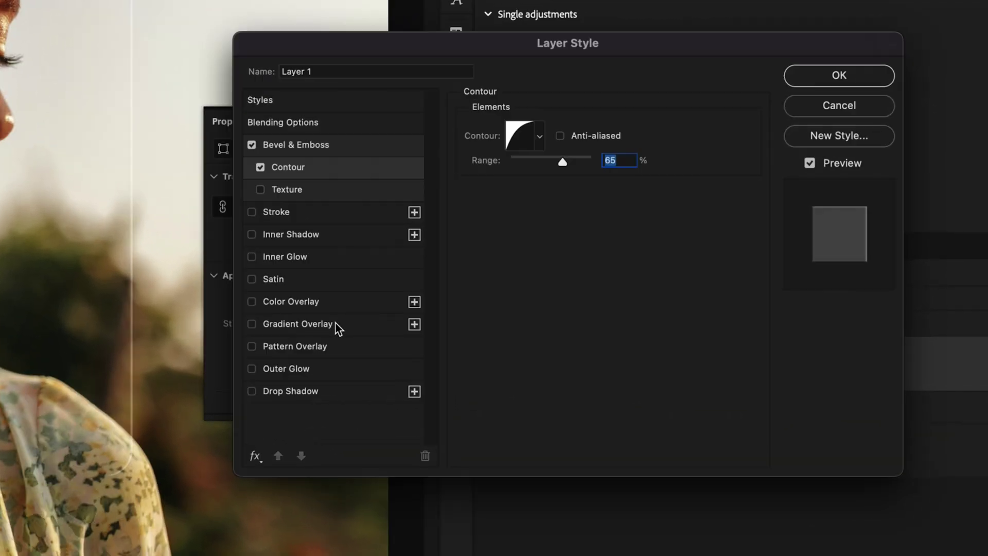
- Add a Gradient Overlay using the orange Foreground to Transparent gradient
left_click(656, 351)
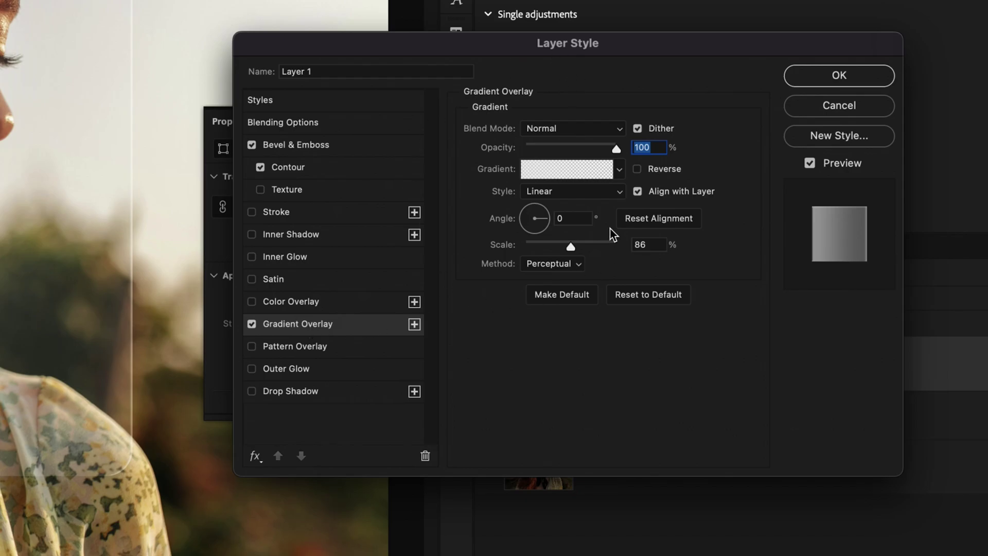
left_click(619, 169)
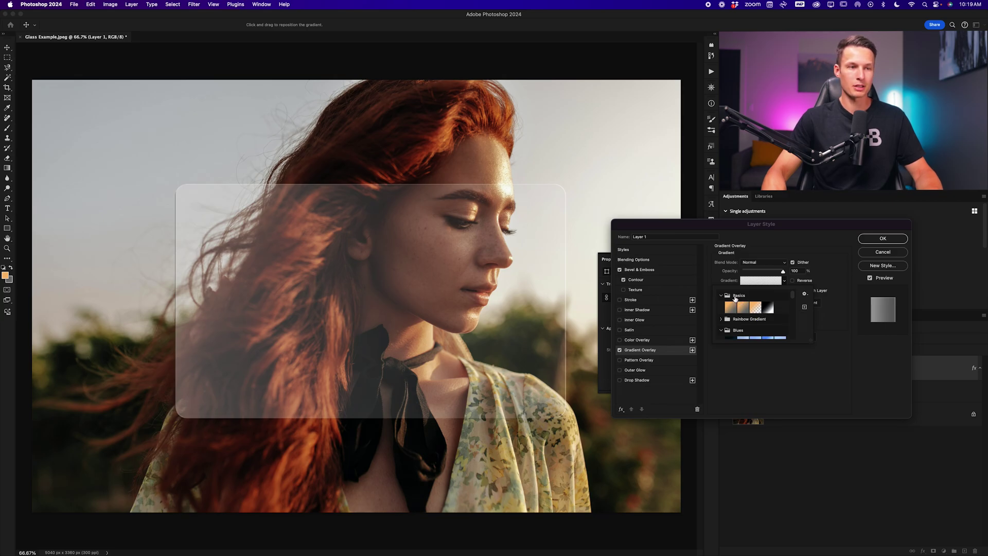
left_click(754, 307)
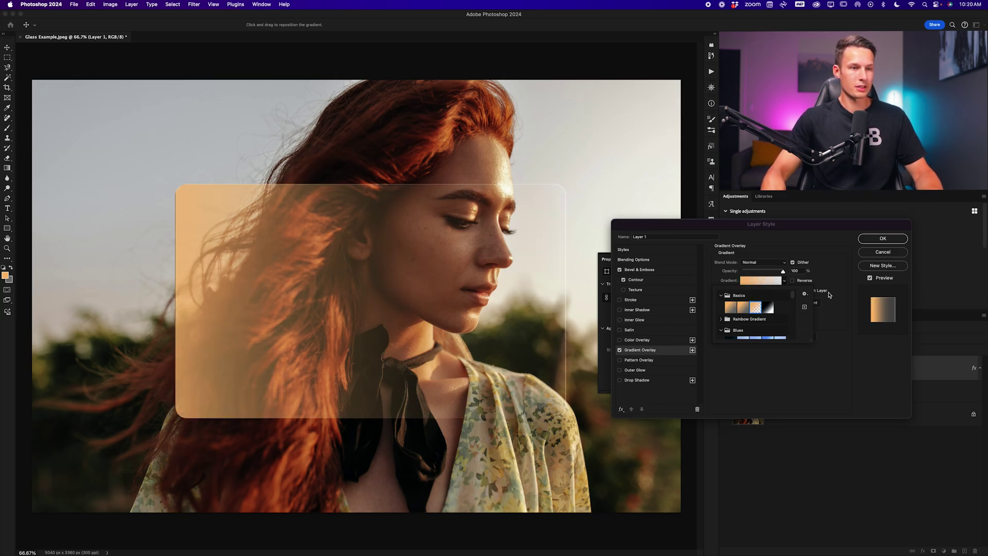
left_click(784, 281)
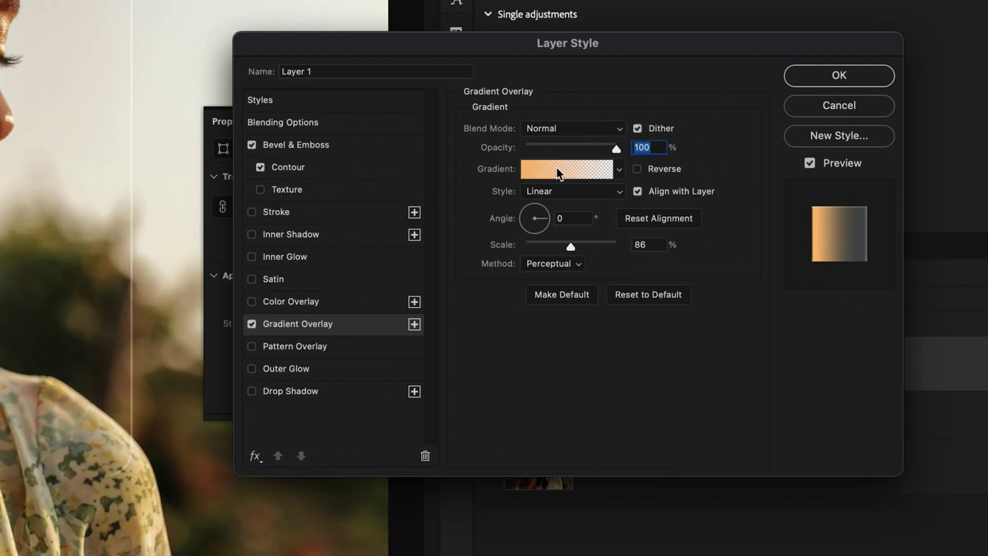
left_click(556, 166)
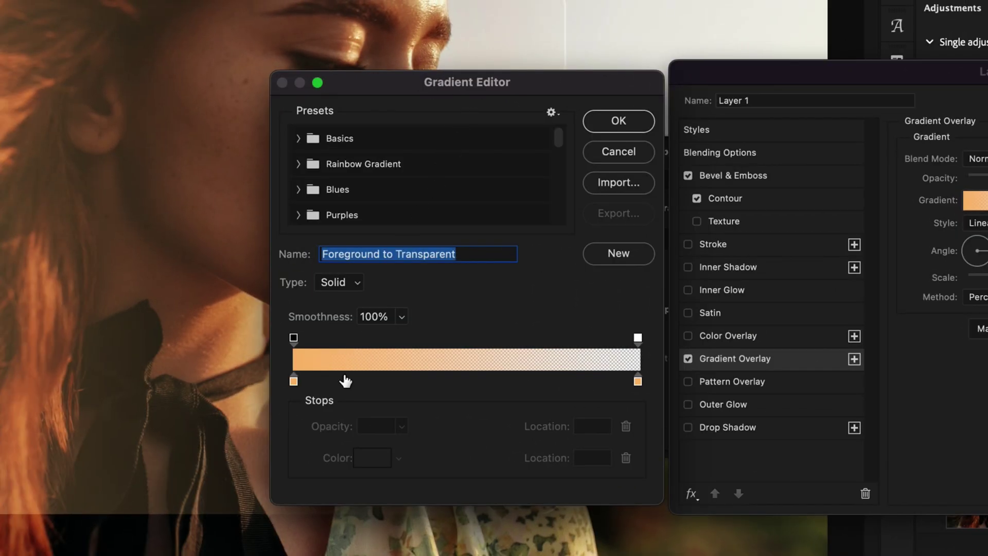
- Change the gradient's left stop to white so it fades from white to transparent
double_click(294, 381)
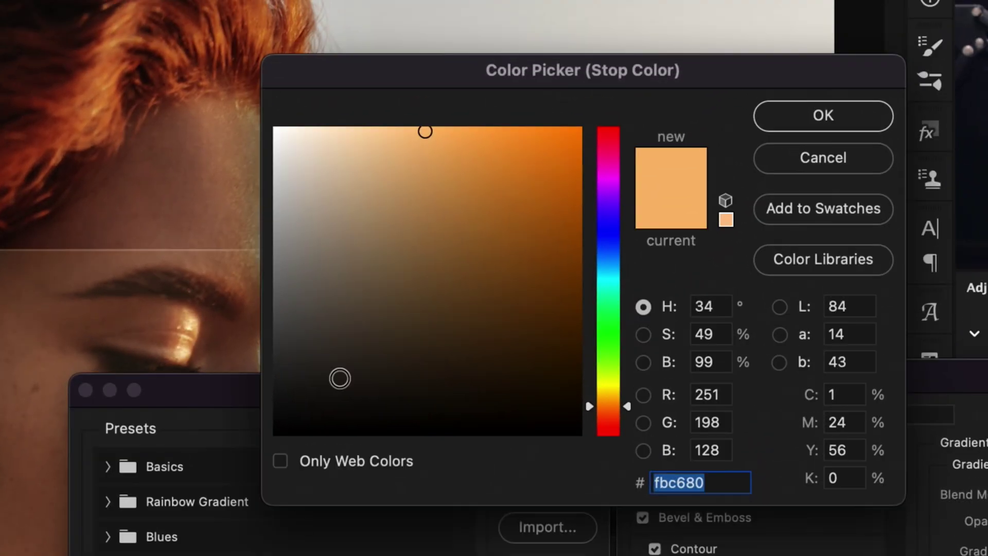
left_click_drag(347, 224, 294, 154)
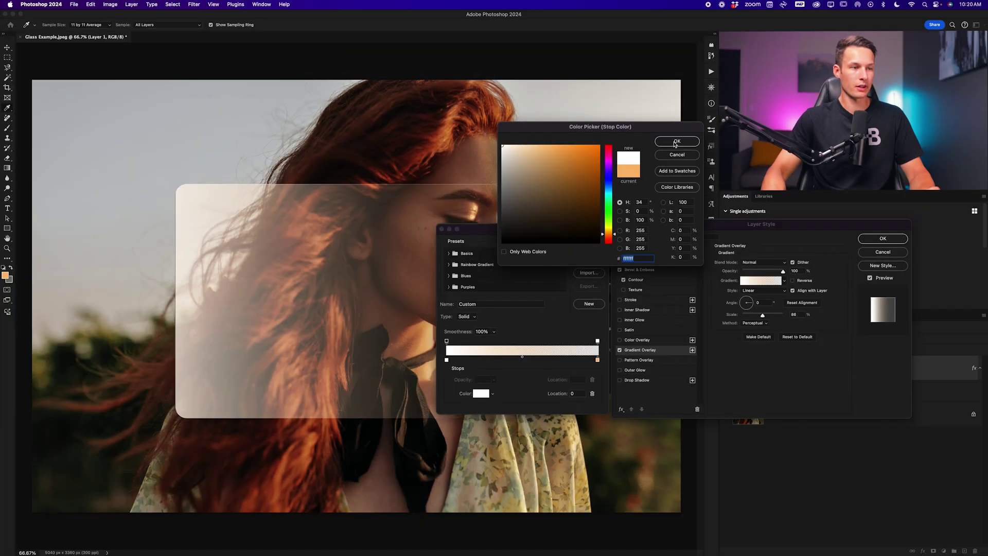
left_click(824, 115)
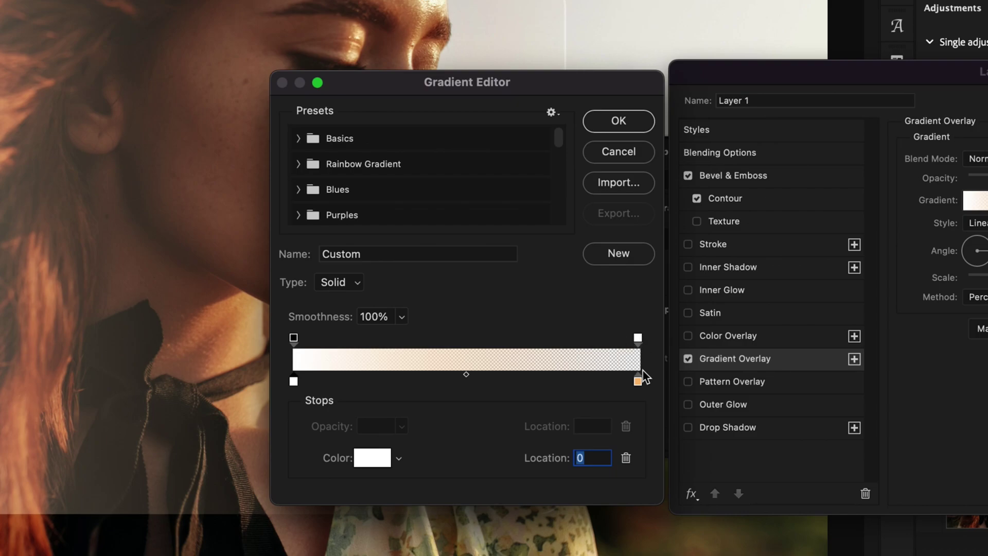
left_click(638, 339)
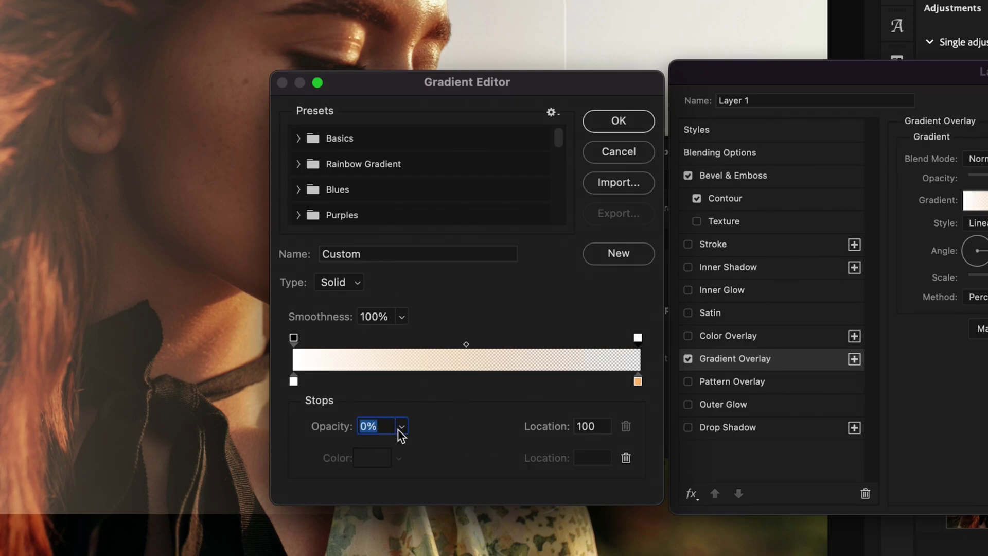
left_click(620, 123)
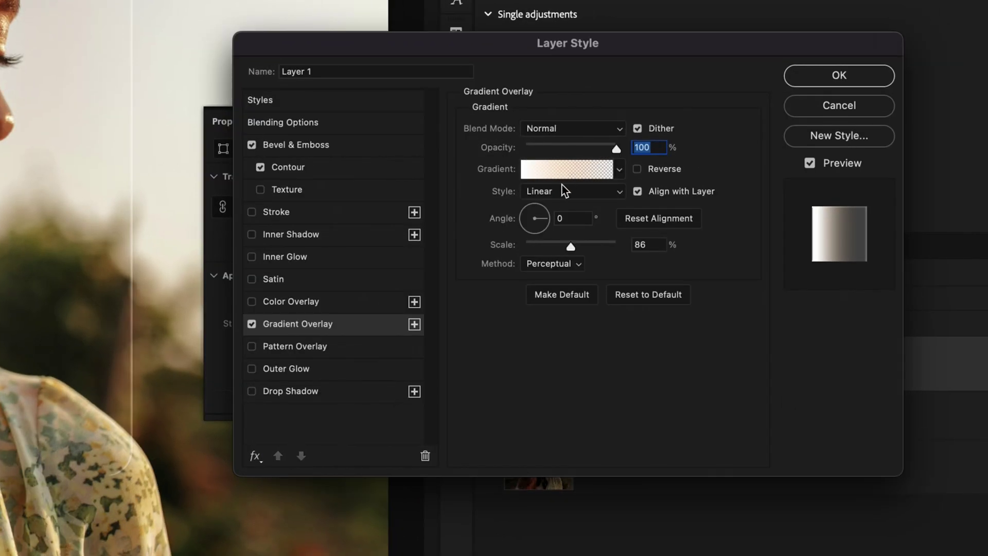
- Try Radial and Reflected gradient styles, then return the overlay to Linear
left_click(554, 192)
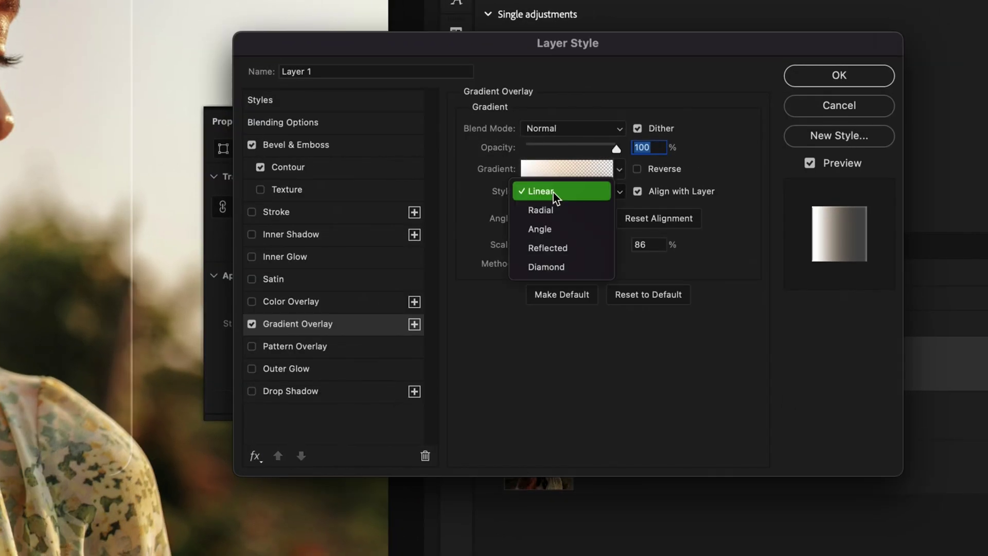
left_click(559, 209)
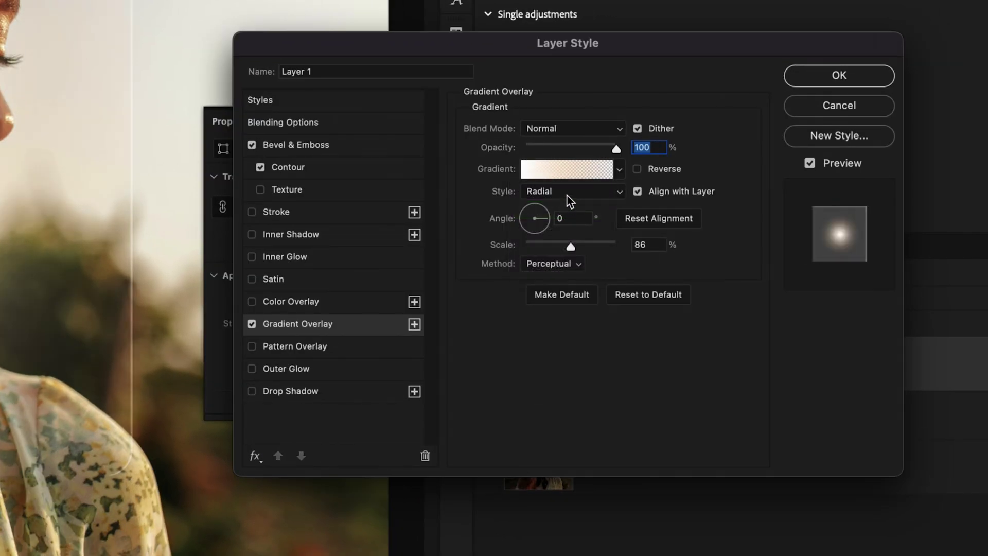
left_click(569, 191)
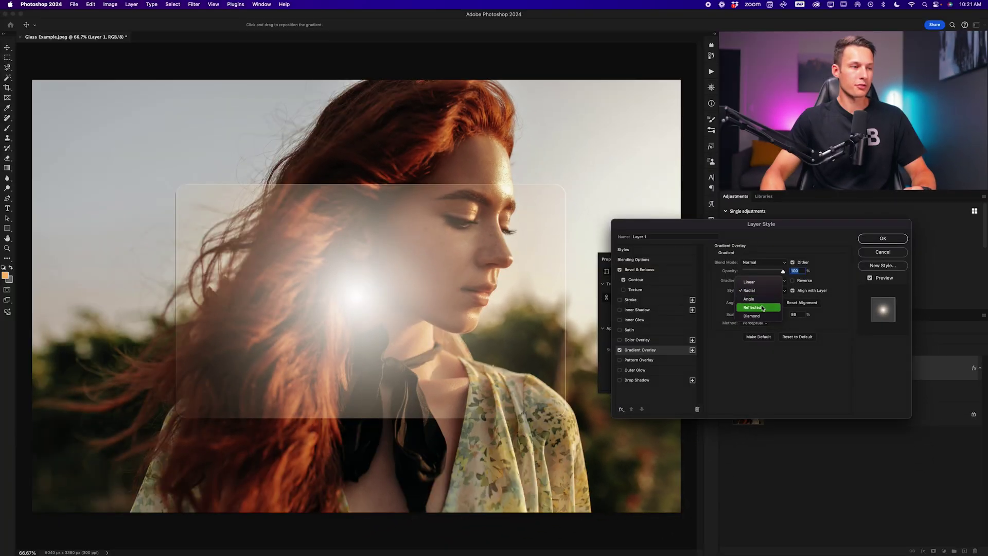
left_click(547, 229)
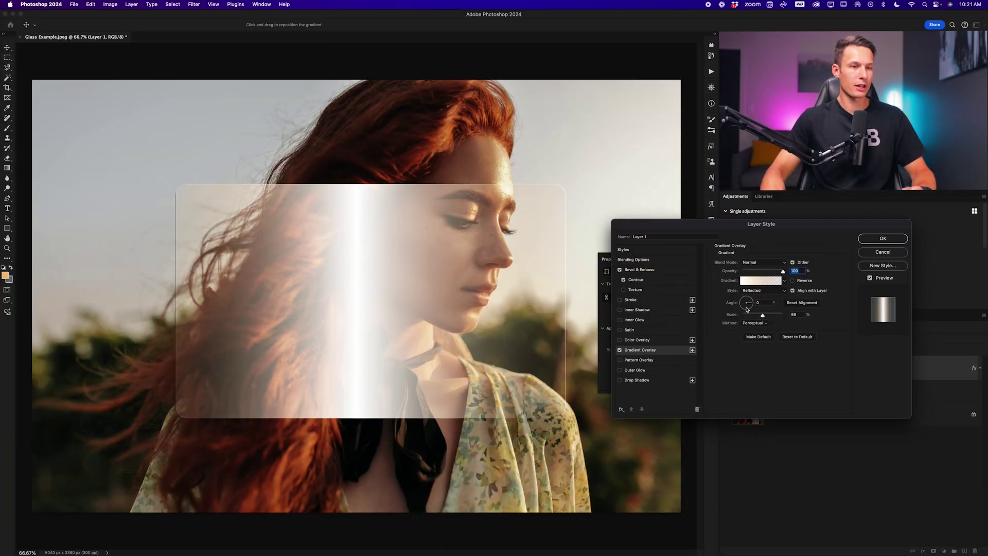
left_click(759, 291)
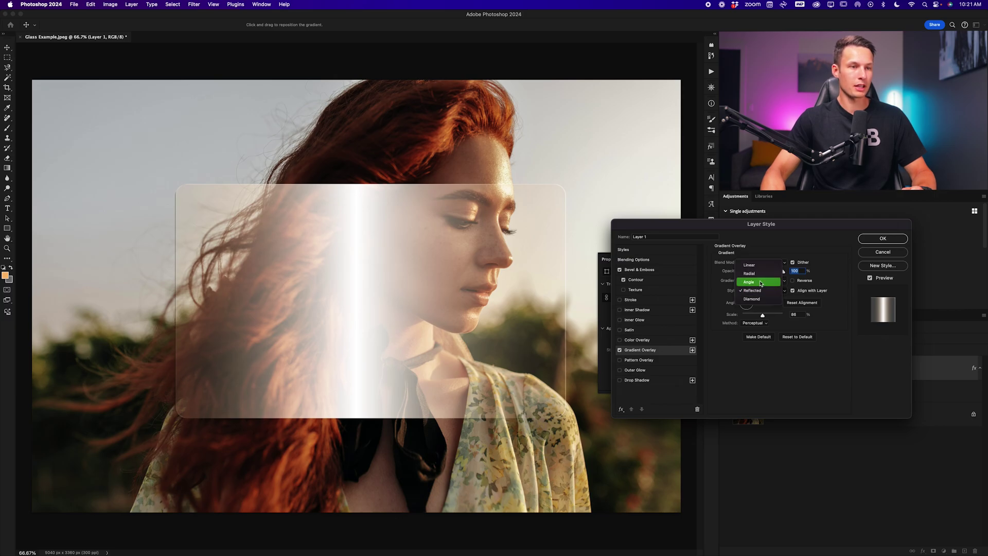
left_click(749, 265)
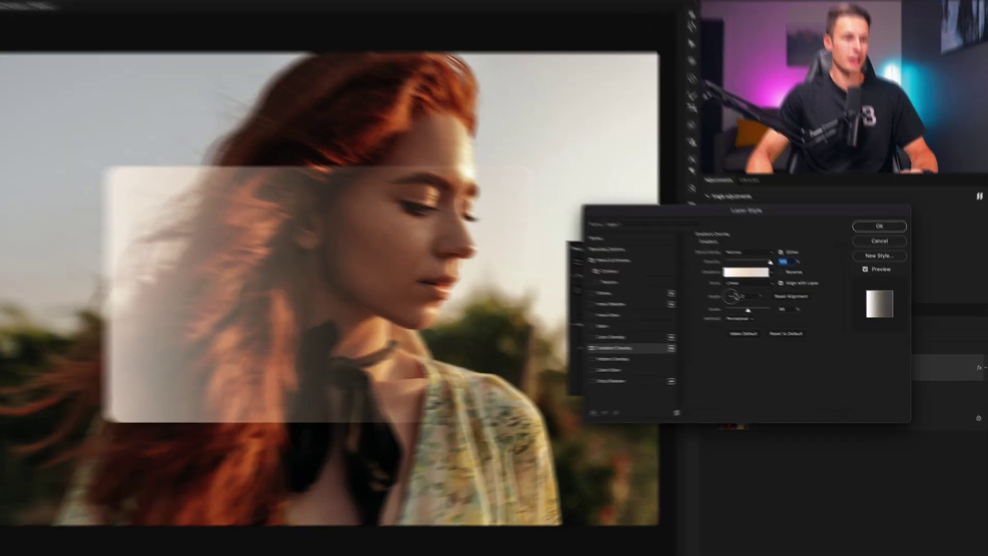
- Rotate the gradient angle to about -149° and keep Perceptual interpolation
left_click(748, 309)
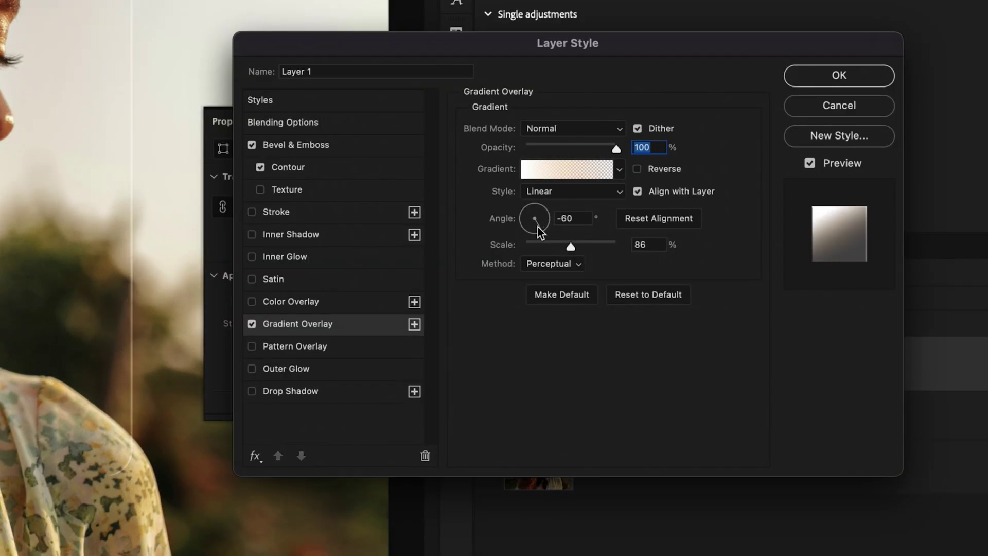
left_click_drag(538, 233, 520, 234)
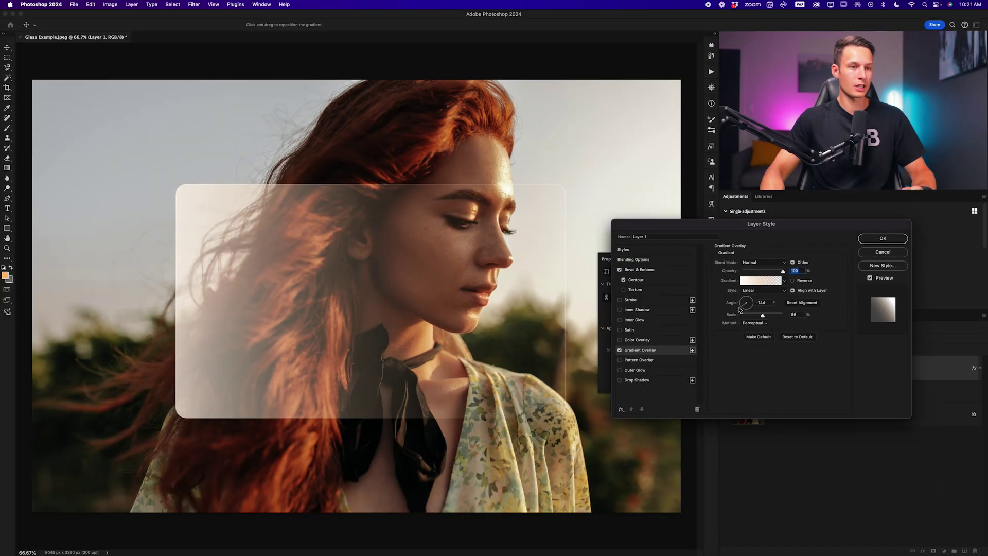
left_click(739, 308)
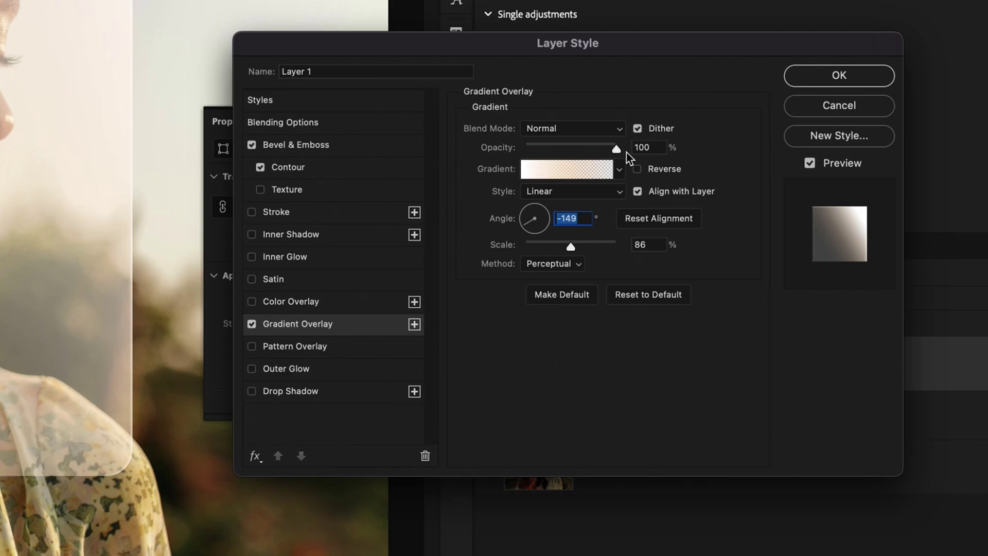
left_click(564, 270)
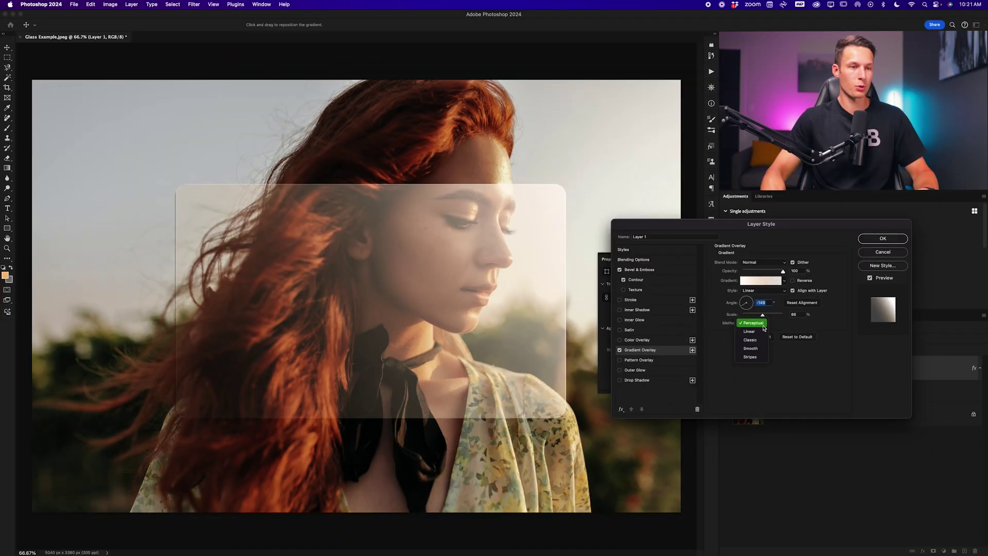
left_click(700, 307)
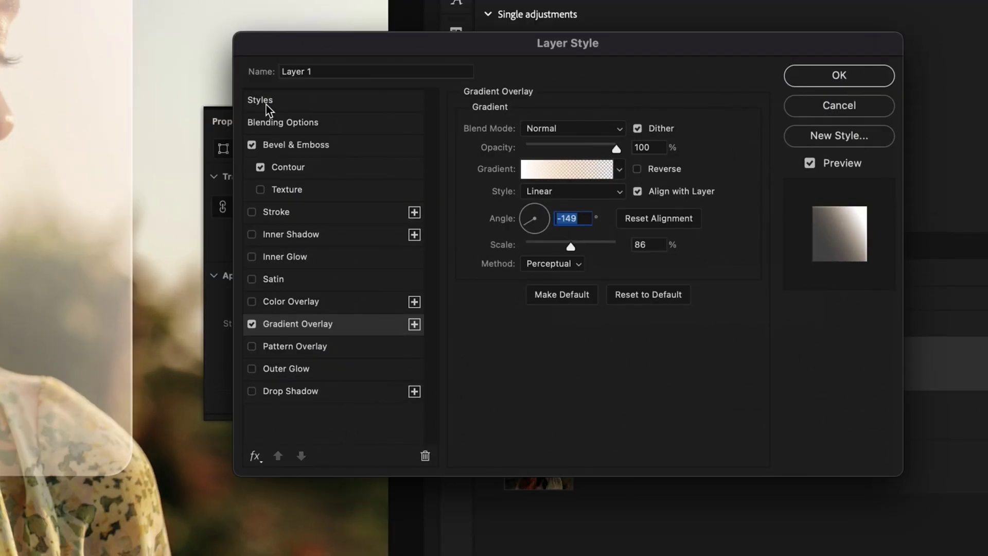
- Save the effects as style 'Tutorial Glass Effect' including blending options, then close Layer Style
left_click(455, 180)
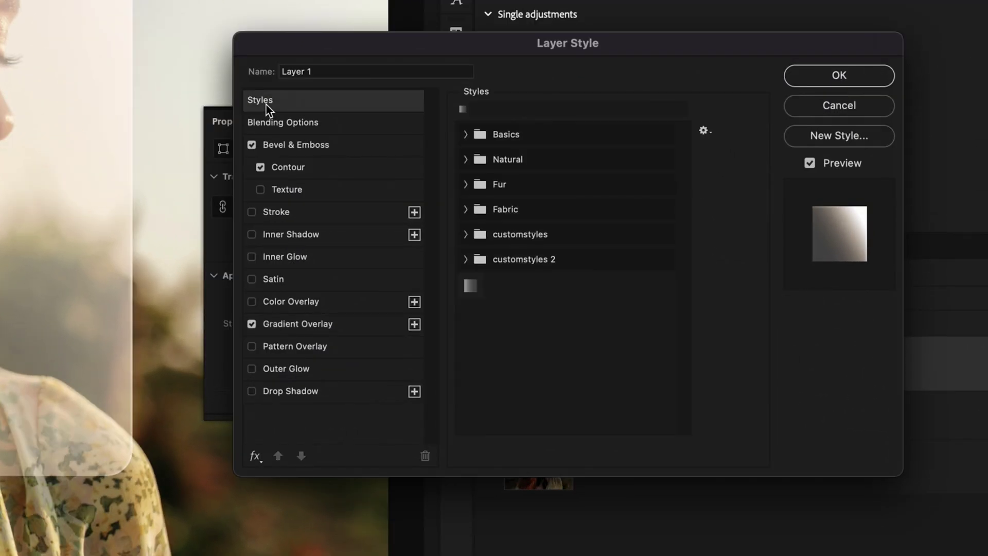
left_click(830, 138)
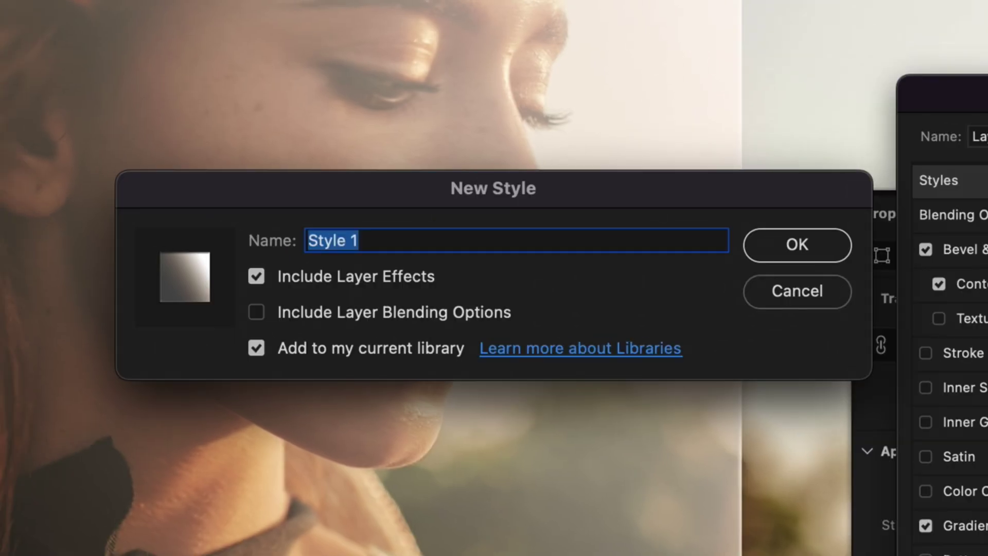
type("Tutoria")
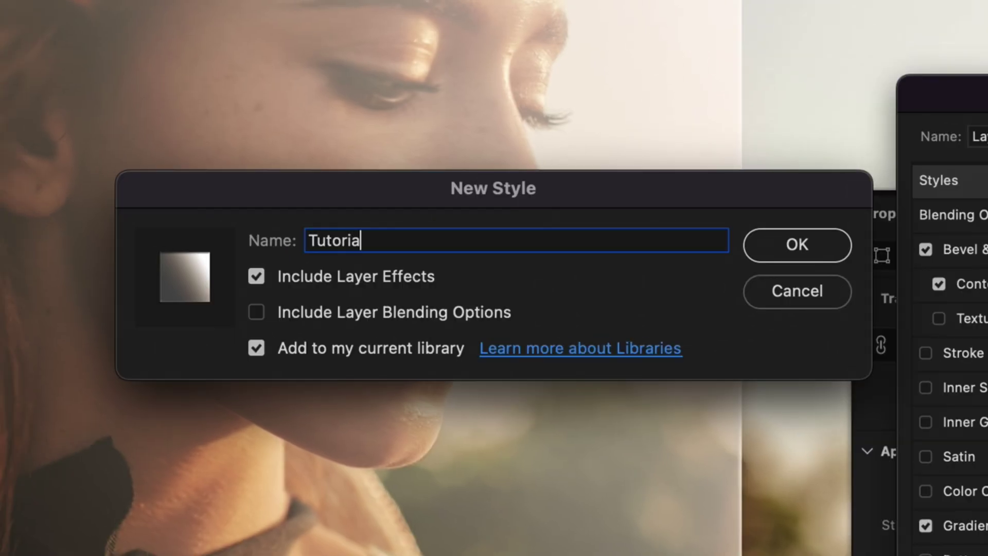
type("l Glass Effect")
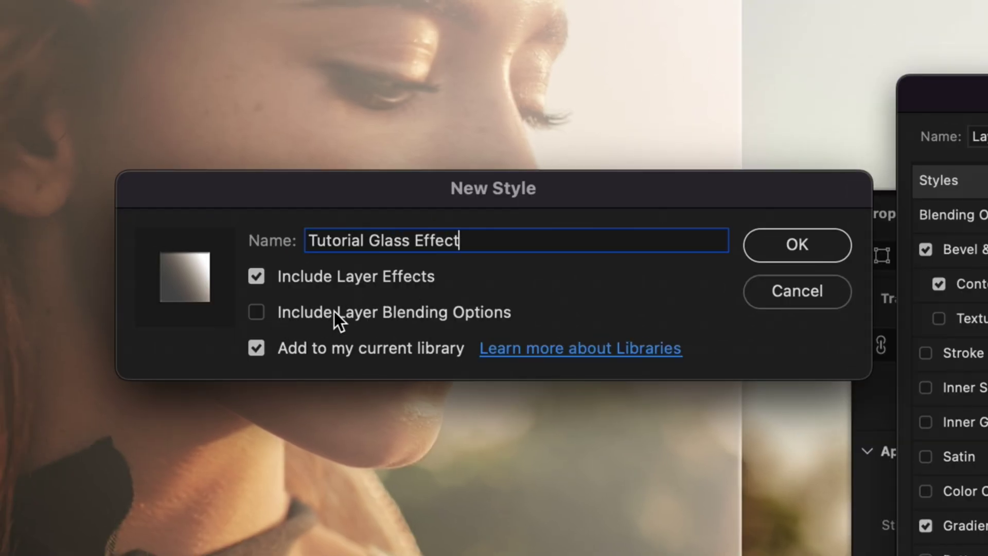
left_click(262, 315)
left_click(769, 257)
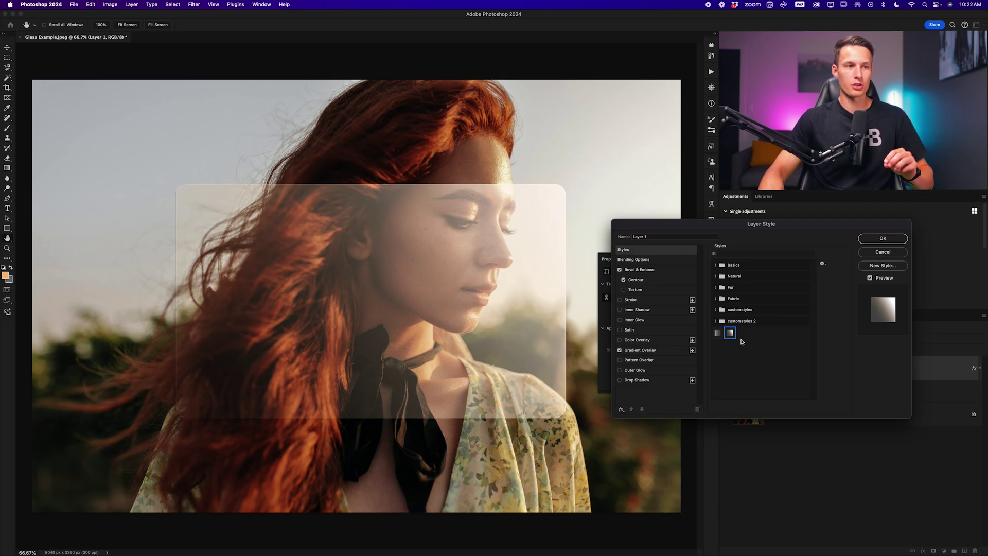
left_click(898, 242)
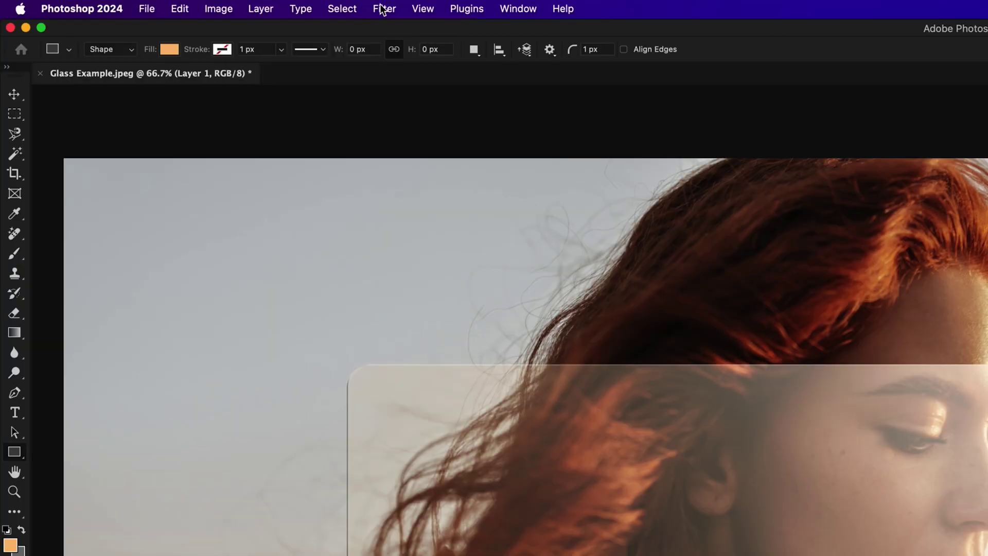
- Apply a Gaussian Blur smart filter to Layer 1 with a raised radius to frost the panel
left_click(381, 8)
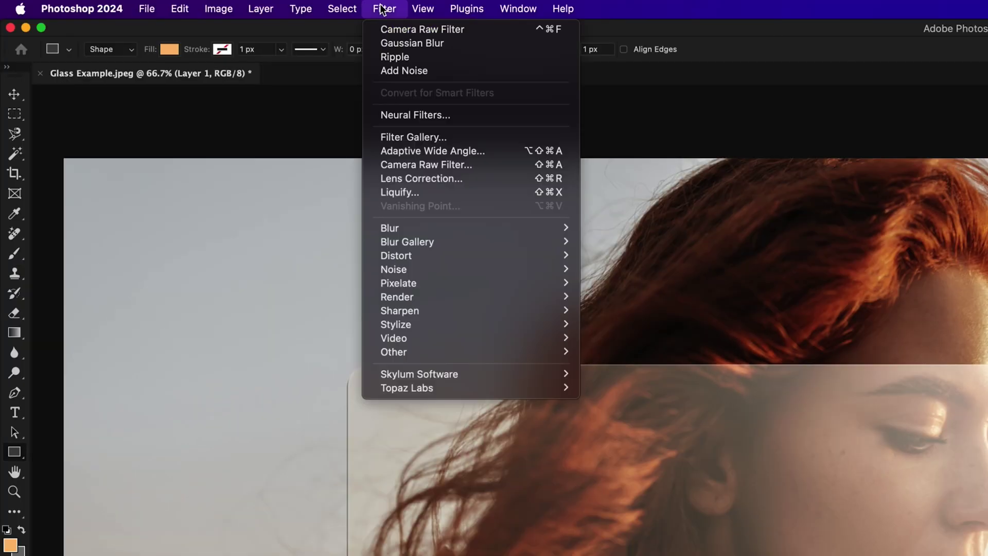
mouse_move(437, 230)
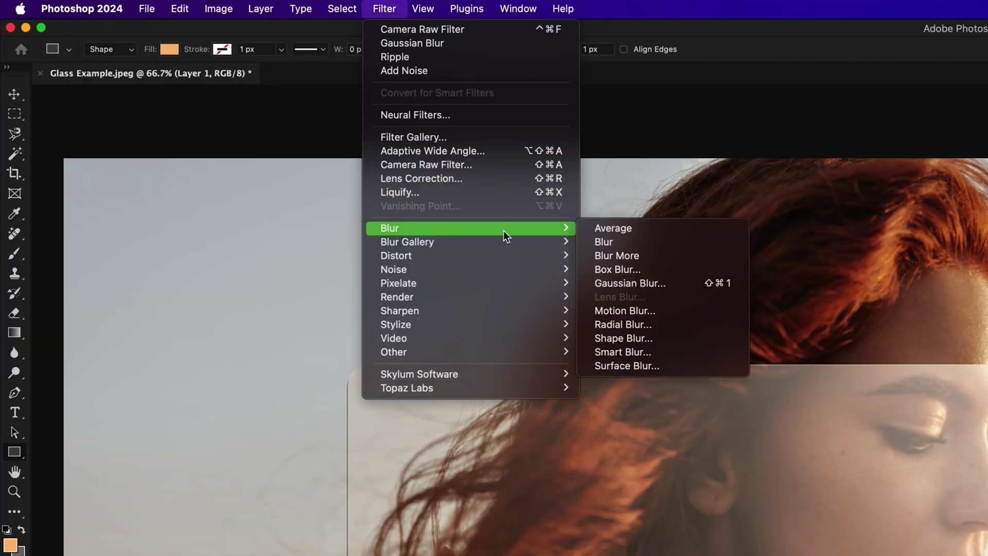
left_click(692, 286)
mouse_move(772, 254)
left_mouse_down()
mouse_move(798, 254)
mouse_move(777, 255)
left_mouse_up()
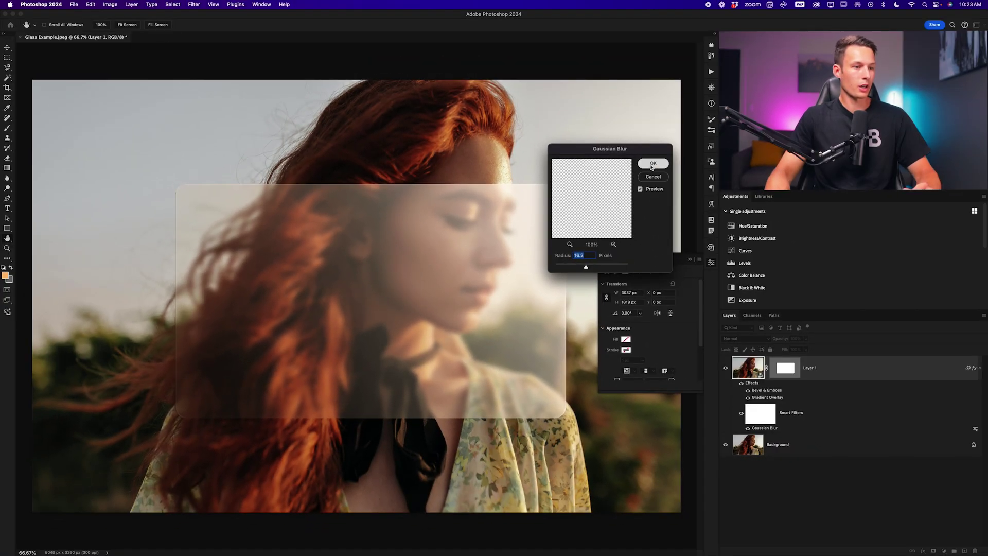
left_click(652, 163)
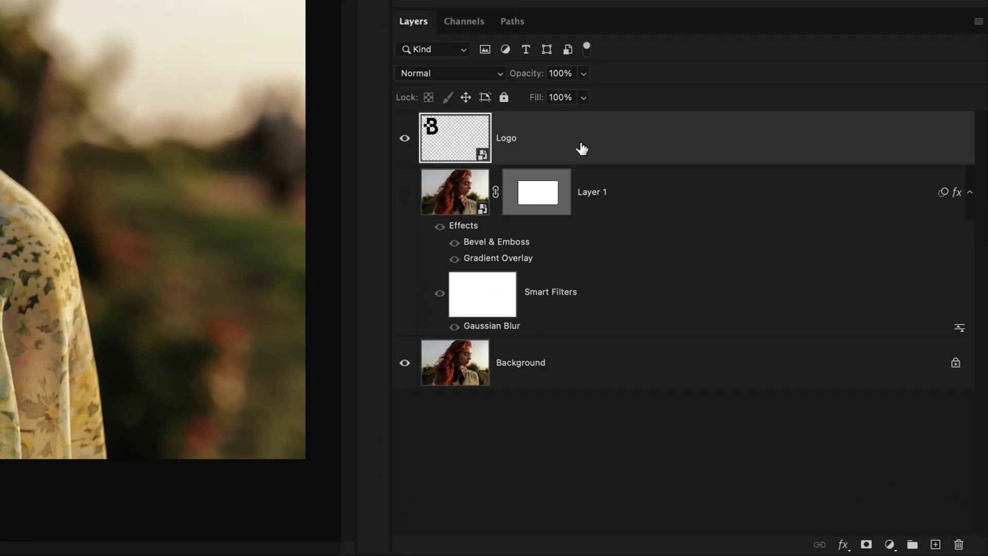
- Apply the saved Tutorial Glass Effect style to the Logo layer for bevel, contour and gradient overlay
double_click(804, 373)
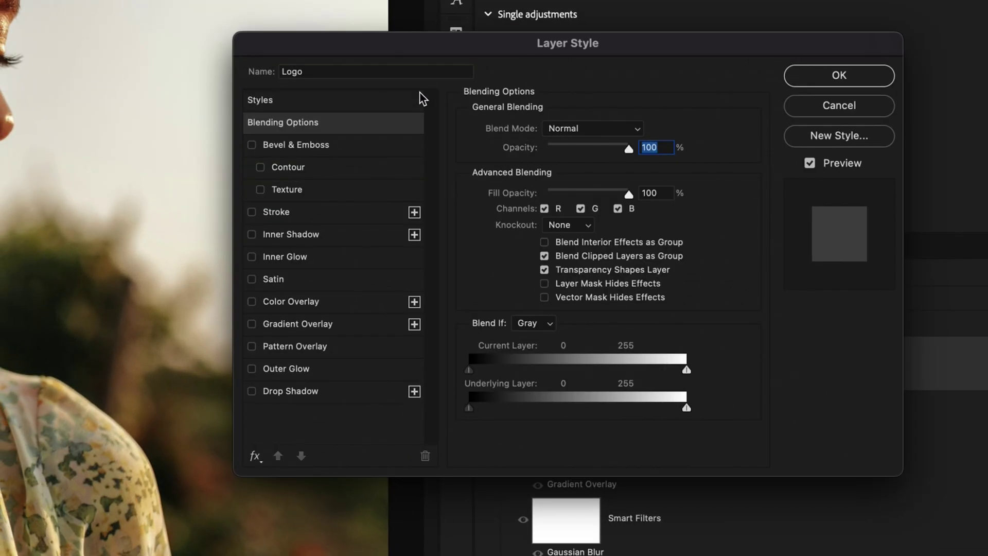
left_click(294, 101)
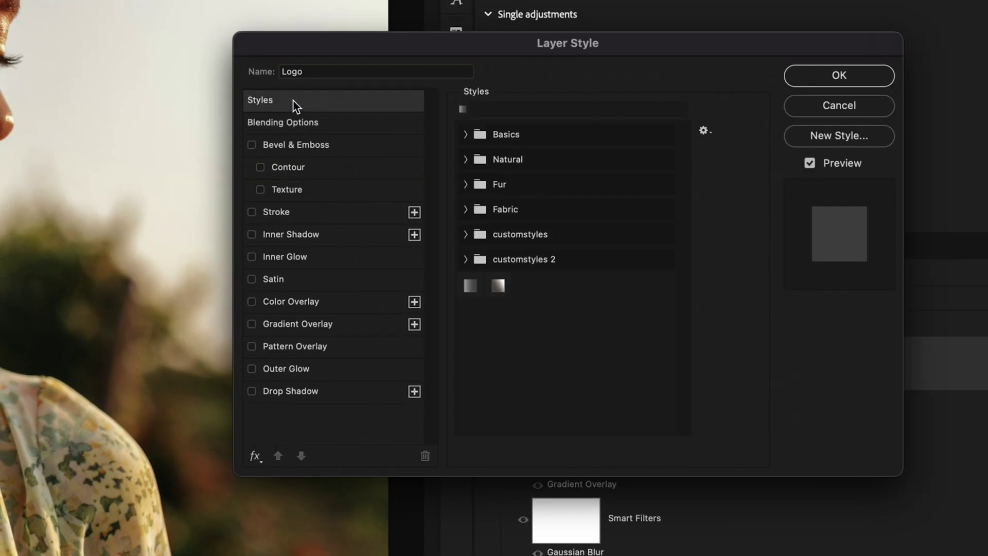
left_click(500, 285)
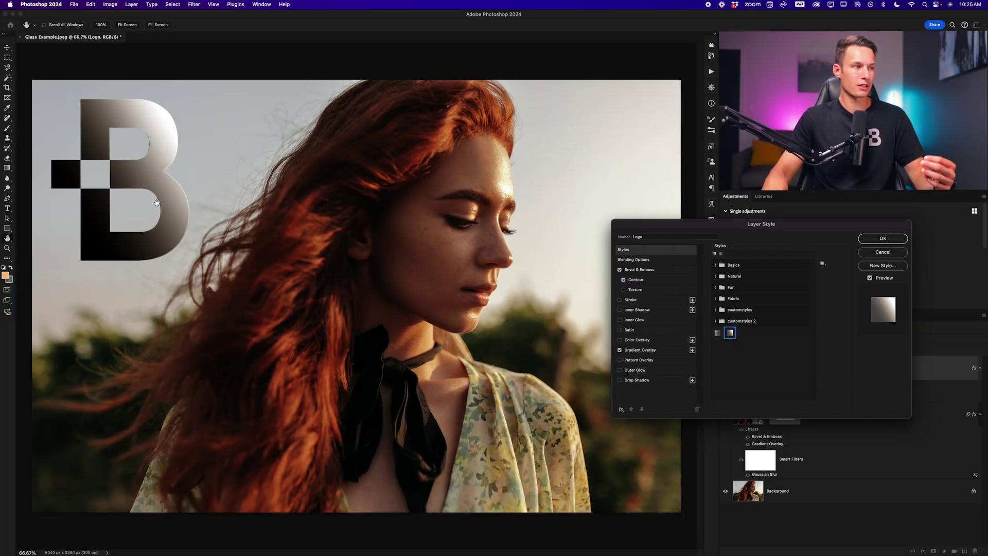
left_click(739, 227)
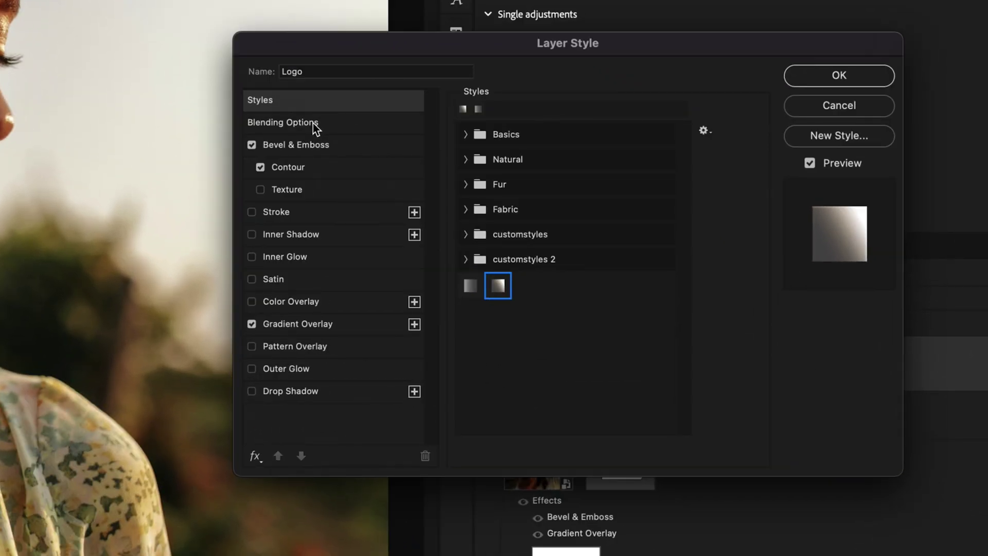
- Lower the Logo layer's Fill Opacity to 0% in Blending Options
left_click(315, 125)
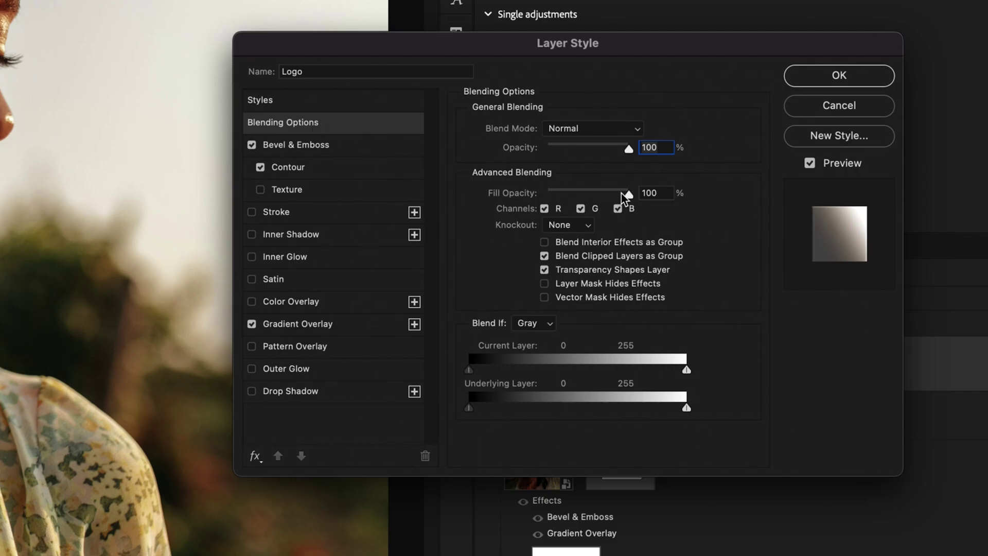
left_click_drag(622, 193, 511, 198)
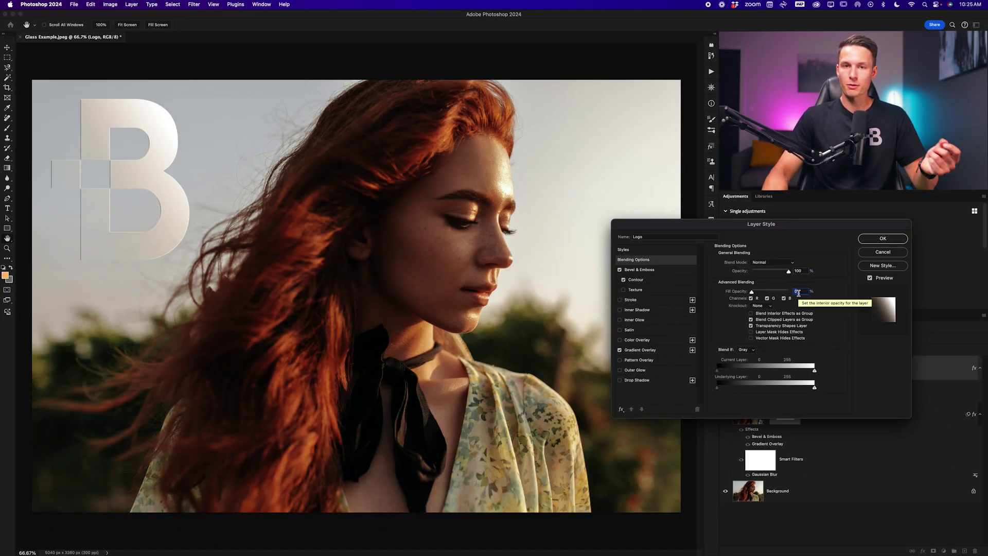
left_click(882, 239)
- Move the glassy B logo to the middle of the photo with the Move tool
key("v")
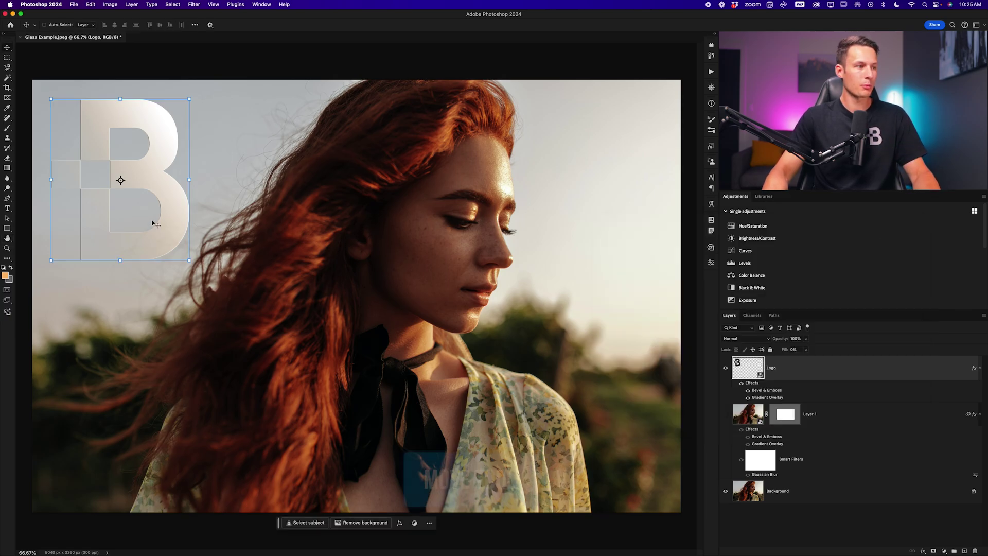
left_click_drag(161, 219, 350, 393)
key("ctrl+t")
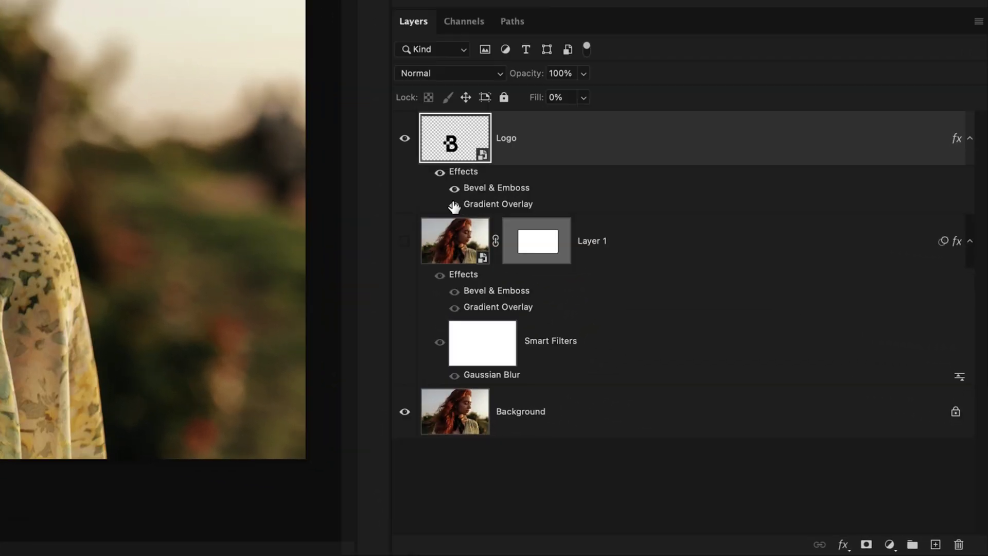
double_click(511, 208)
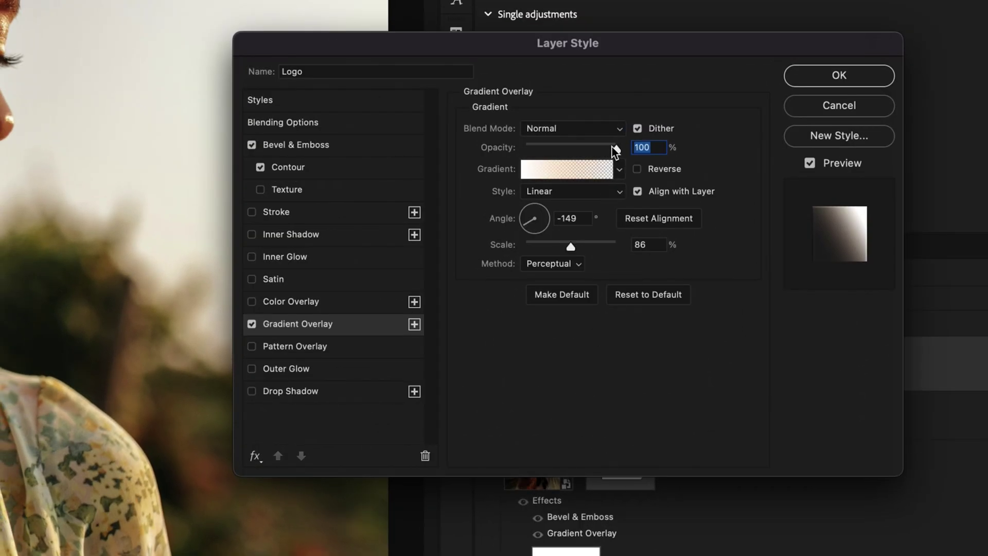
- Set the logo's Gradient Overlay to 45% opacity at a -150° angle
left_click_drag(613, 147, 582, 145)
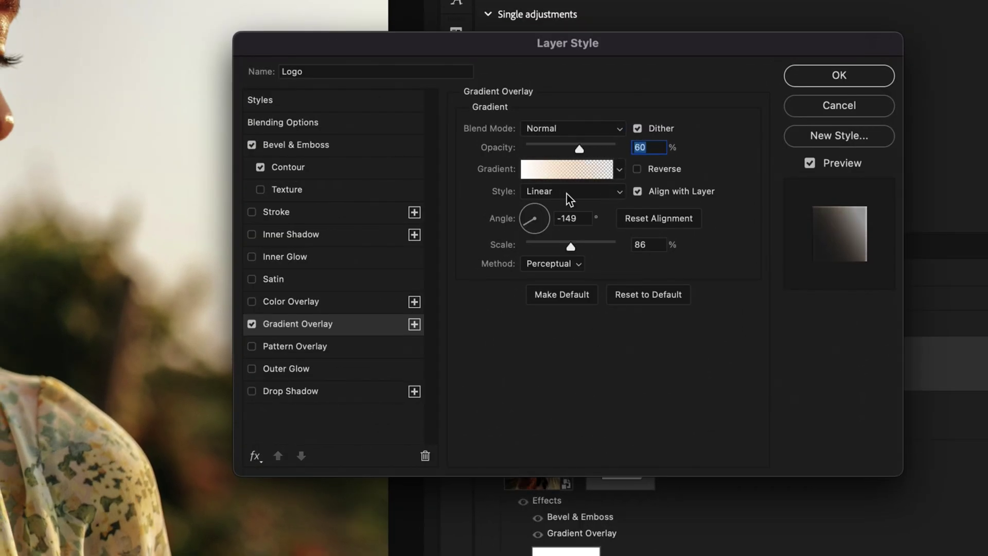
left_click_drag(538, 227, 547, 219)
left_click_drag(686, 277, 671, 281)
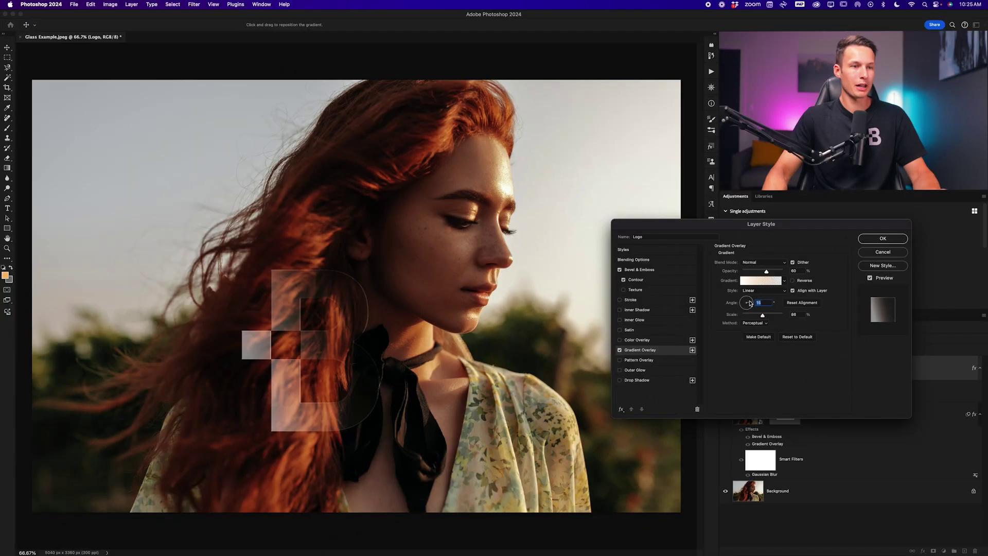
left_click_drag(767, 271, 760, 271)
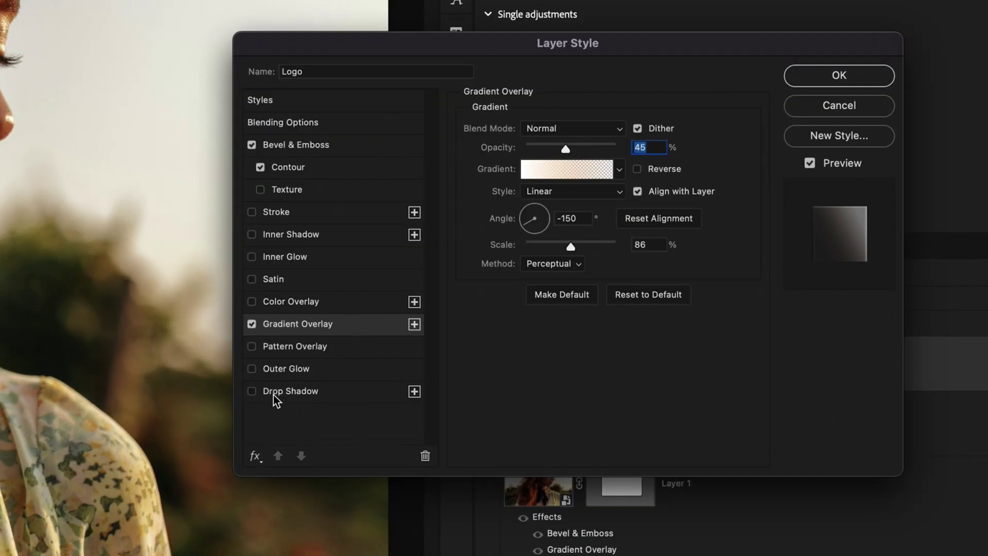
- Add a Drop Shadow to the logo and move the B over the woman's face
left_click(253, 392)
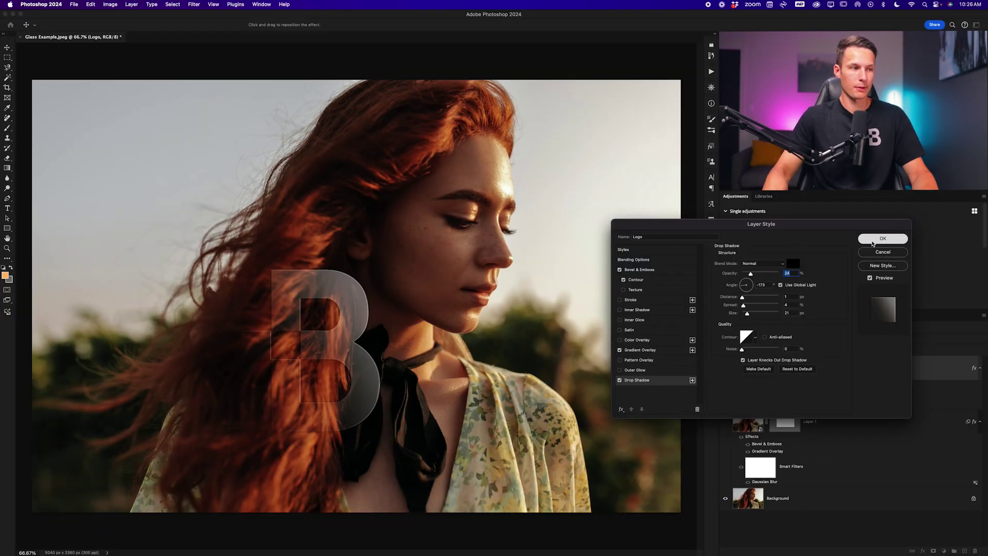
left_click(875, 242)
left_click_drag(330, 400, 477, 293)
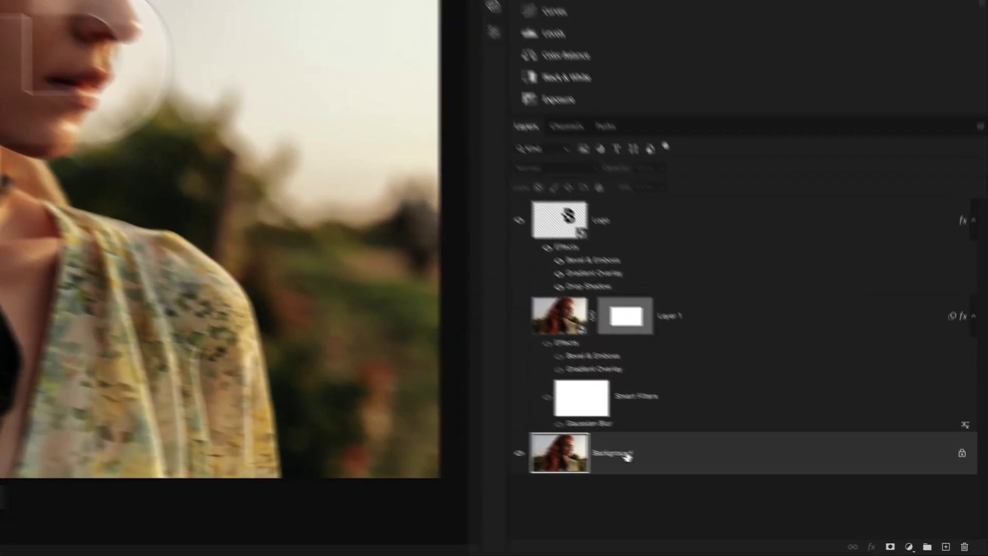
- Duplicate Background with Cmd+J, drag the copy above Logo, and make it a clipping mask
left_click(786, 498)
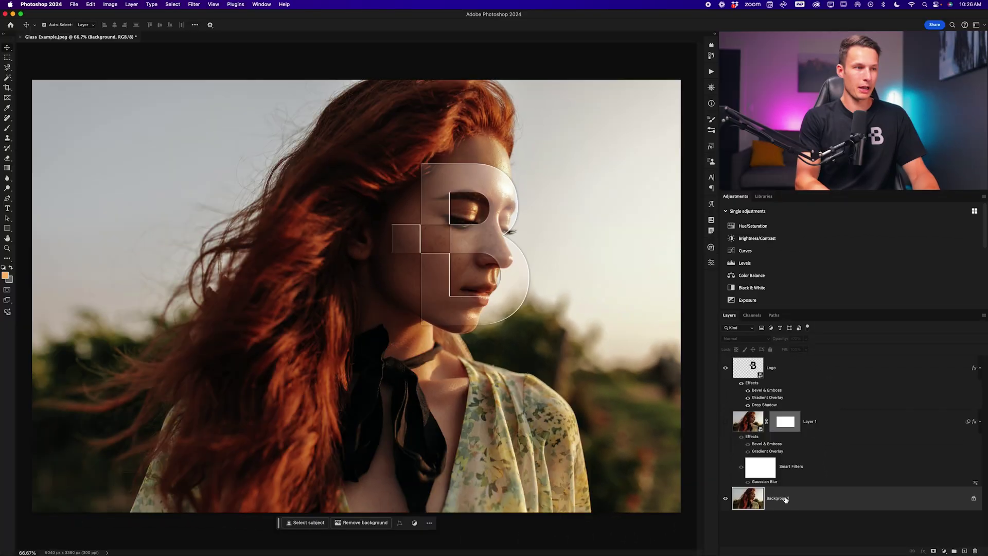
key("super+j")
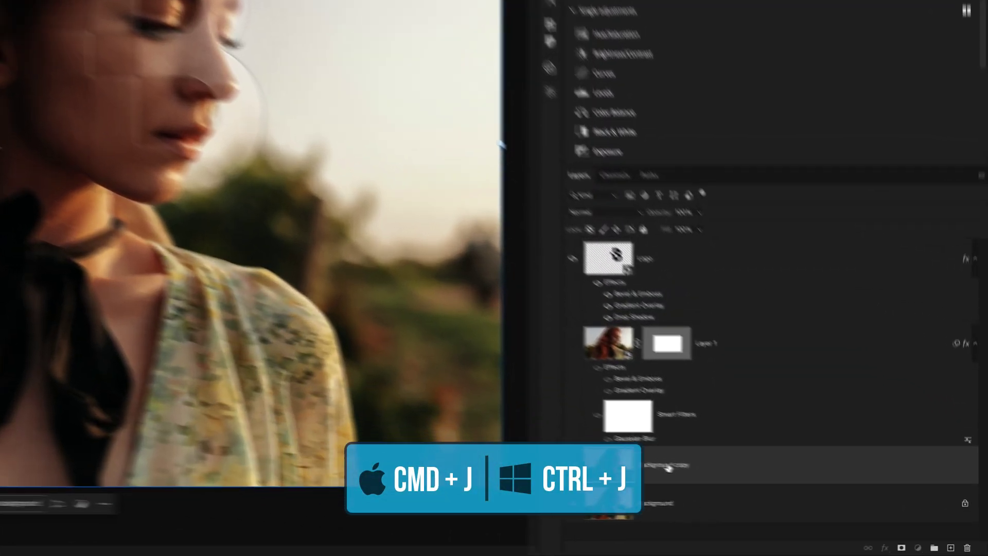
left_click_drag(786, 499, 780, 387)
left_click_drag(527, 180, 526, 119)
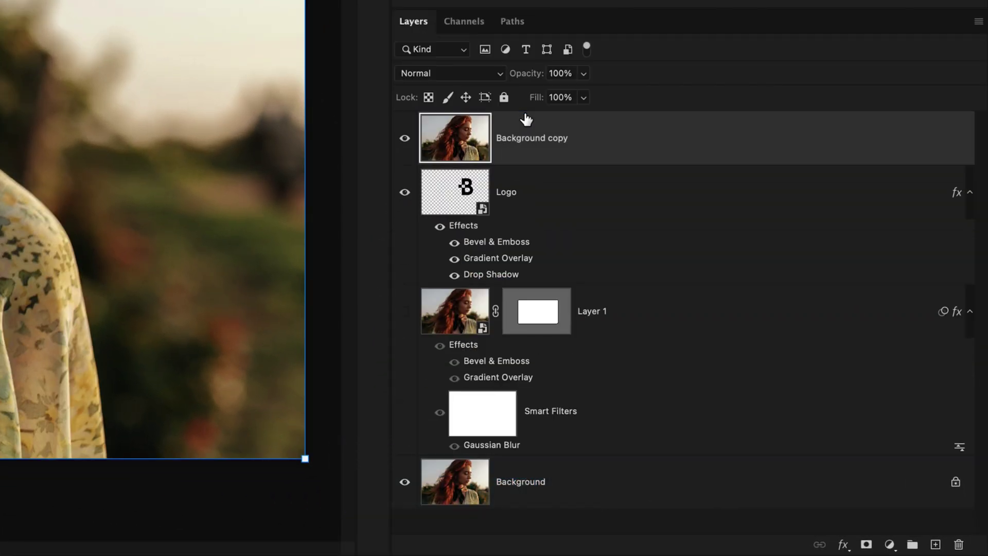
right_click(610, 144)
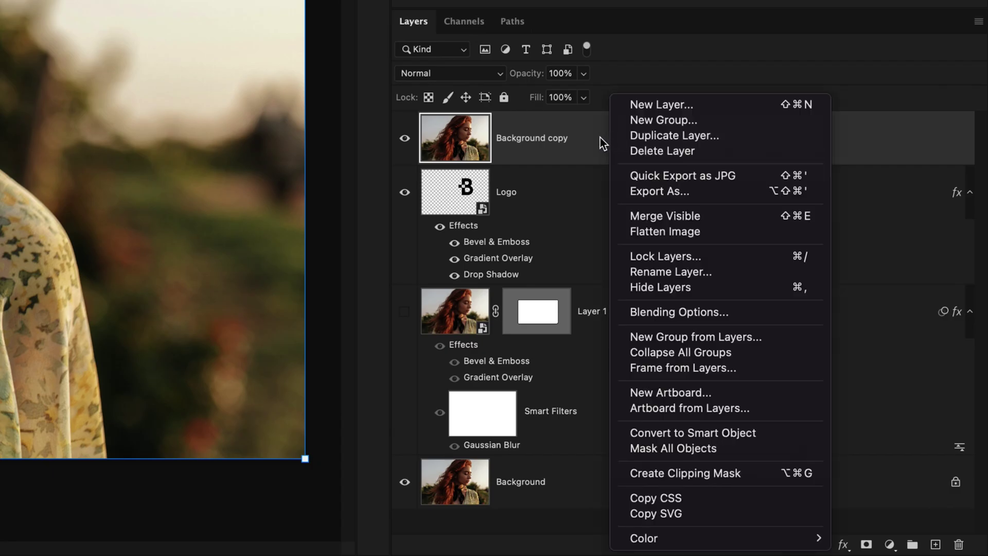
left_click(734, 471)
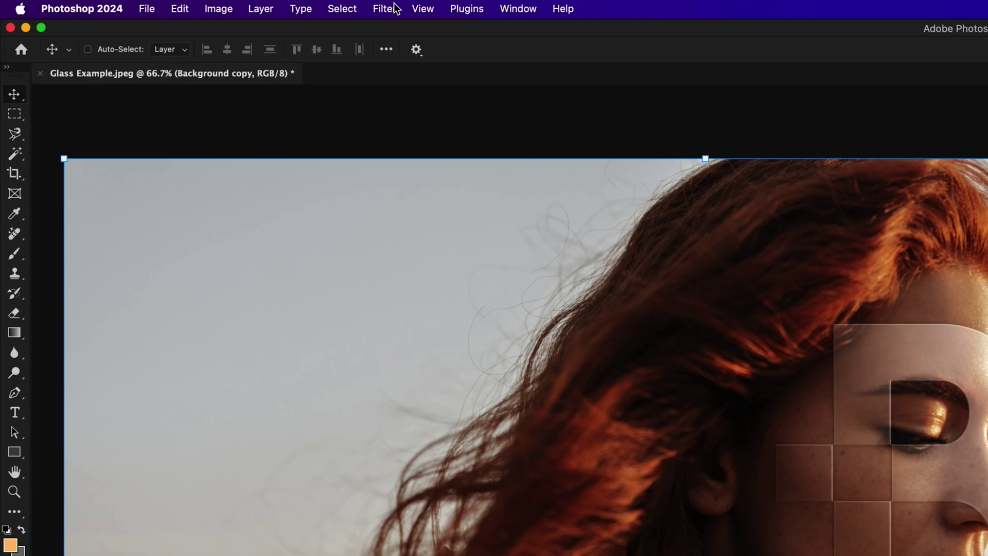
- Blur the clipped Background copy with a 21.9 px Gaussian Blur
left_click(194, 4)
mouse_move(467, 232)
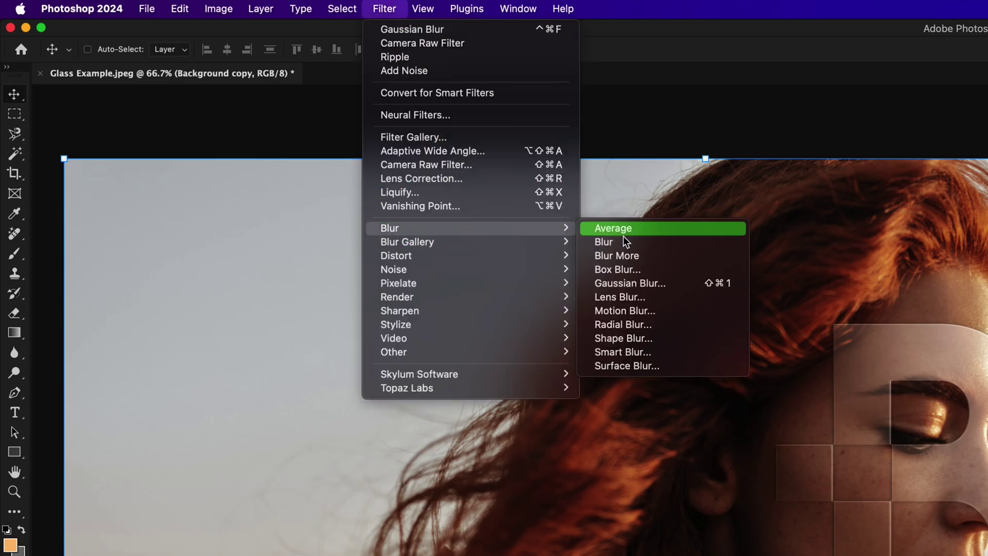
left_click(680, 281)
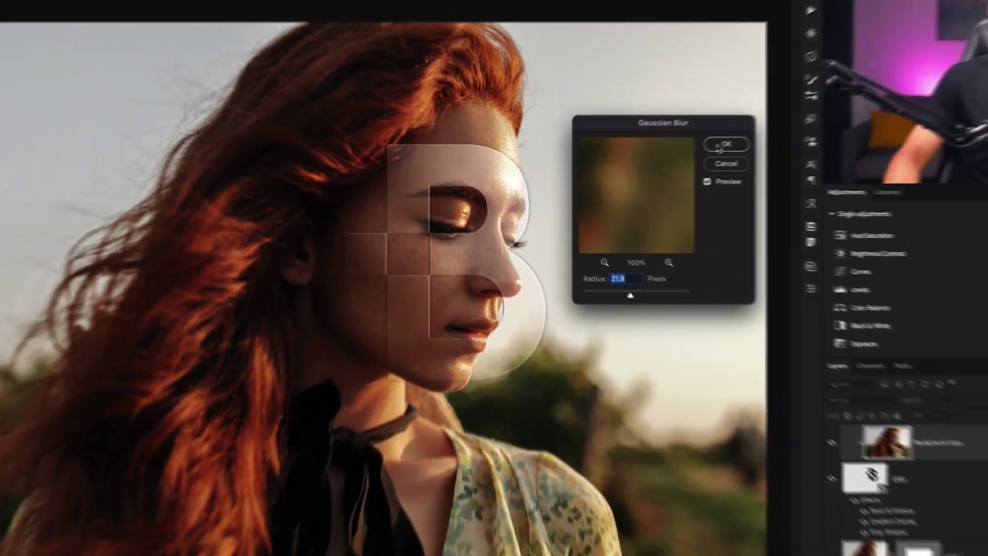
left_click(865, 106)
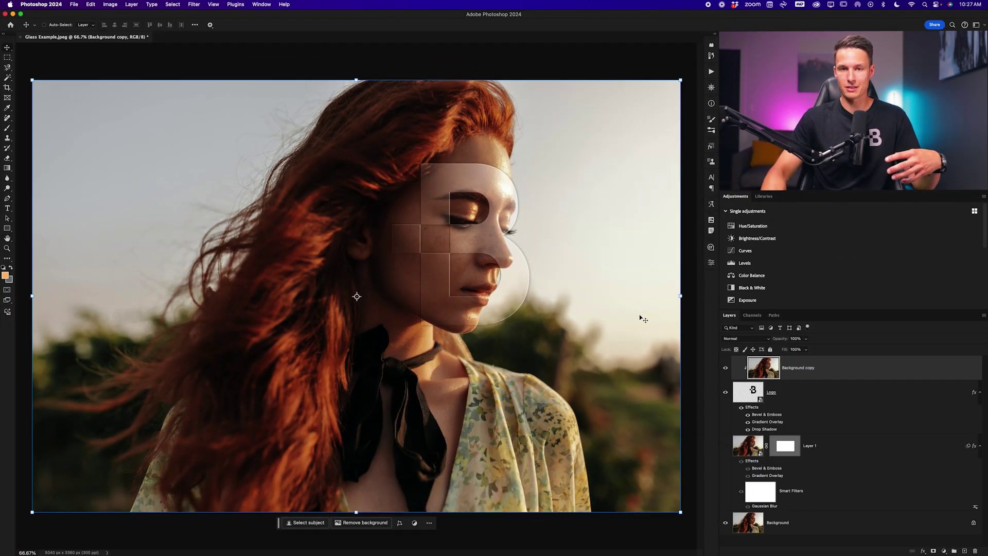
- Raise the Logo layer's Fill Opacity back to 100%
double_click(819, 401)
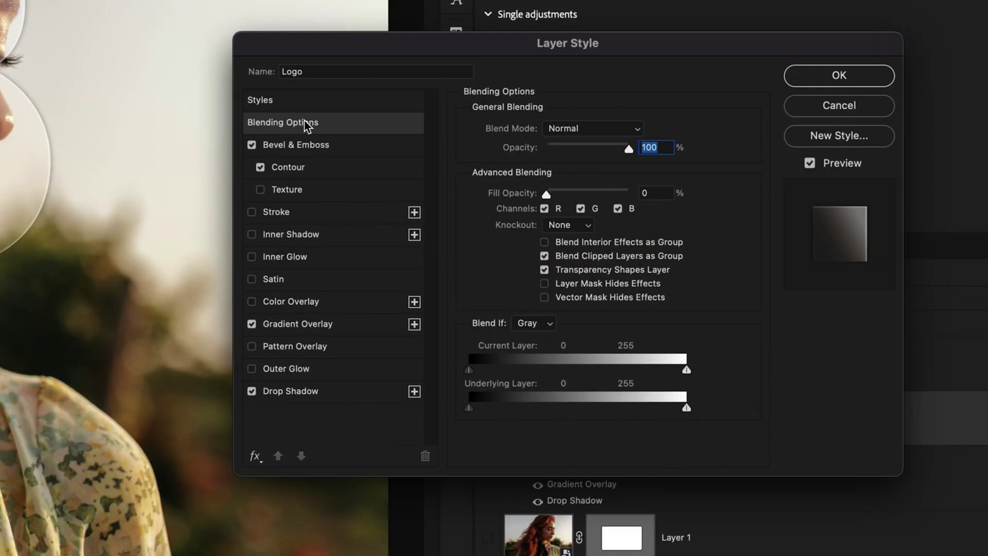
left_click_drag(545, 193, 695, 199)
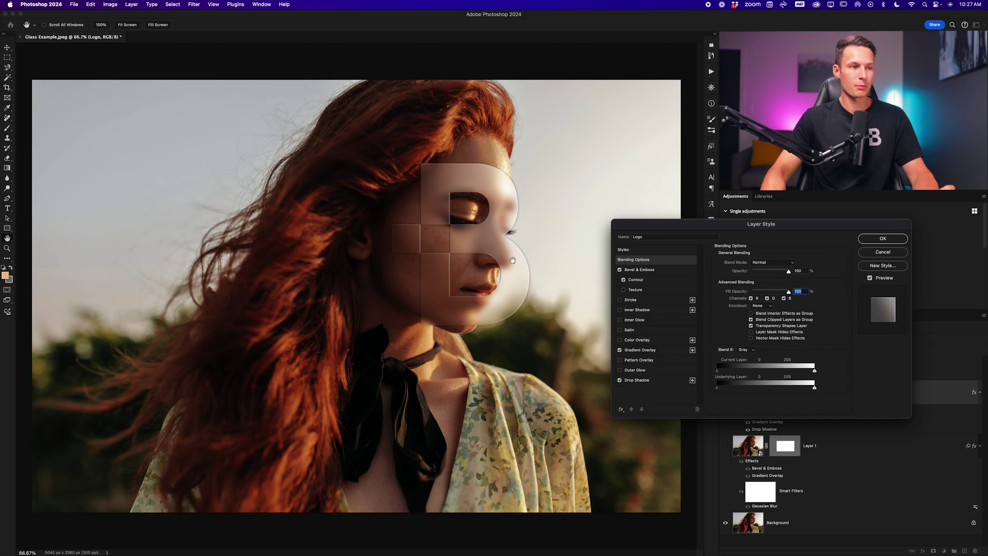
left_click(879, 239)
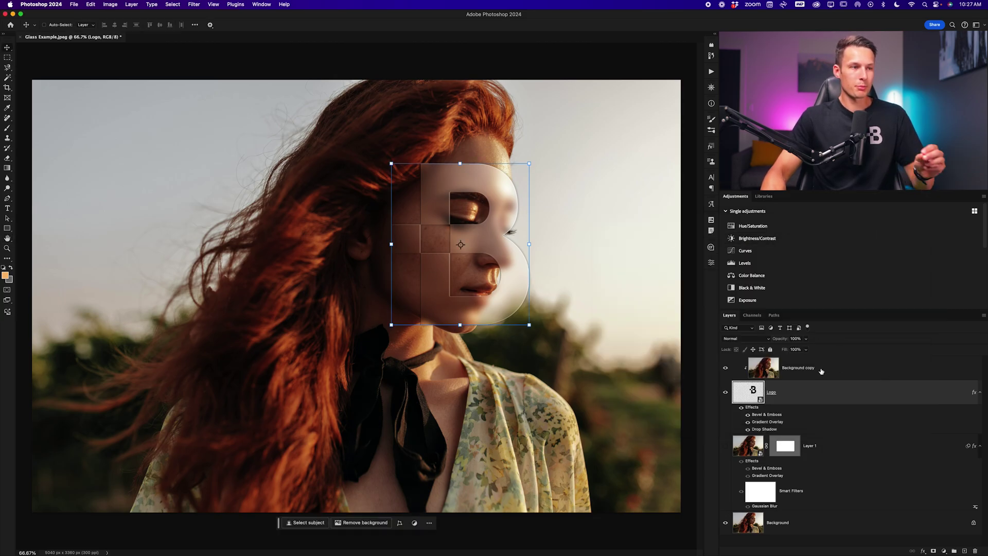
- Drag the glassy B logo to the lower right beside the shoulder, then select Background copy
left_click_drag(468, 227, 381, 399)
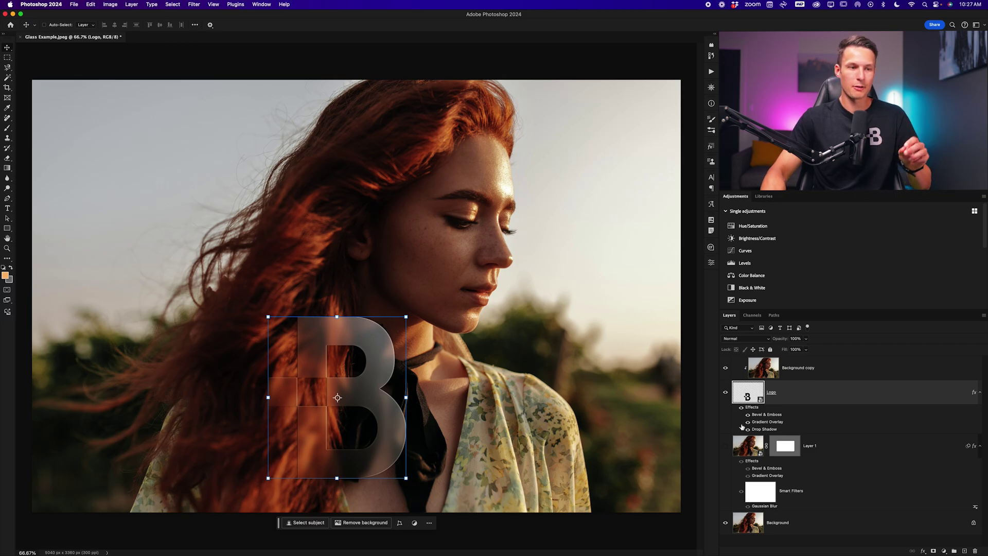
left_click_drag(337, 398, 607, 396)
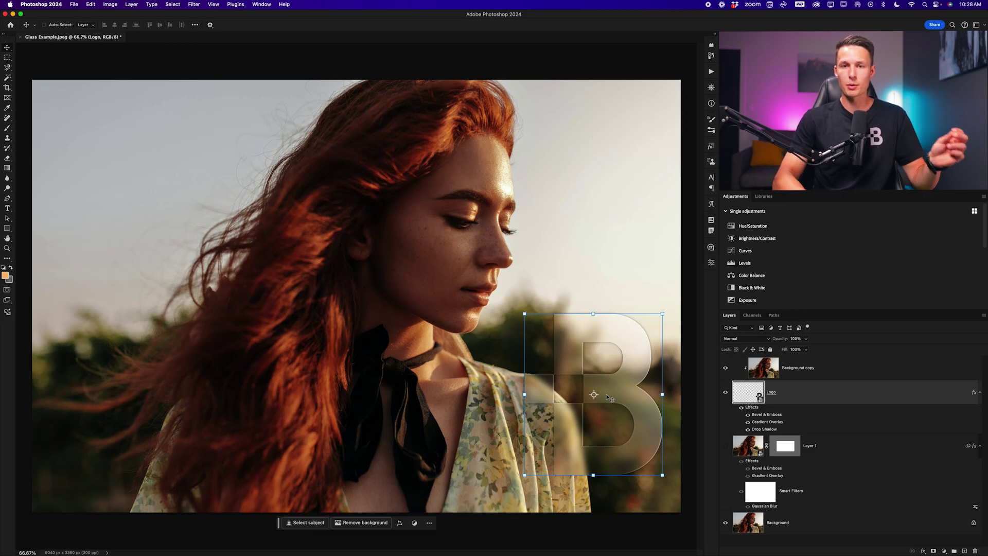
left_click(842, 368)
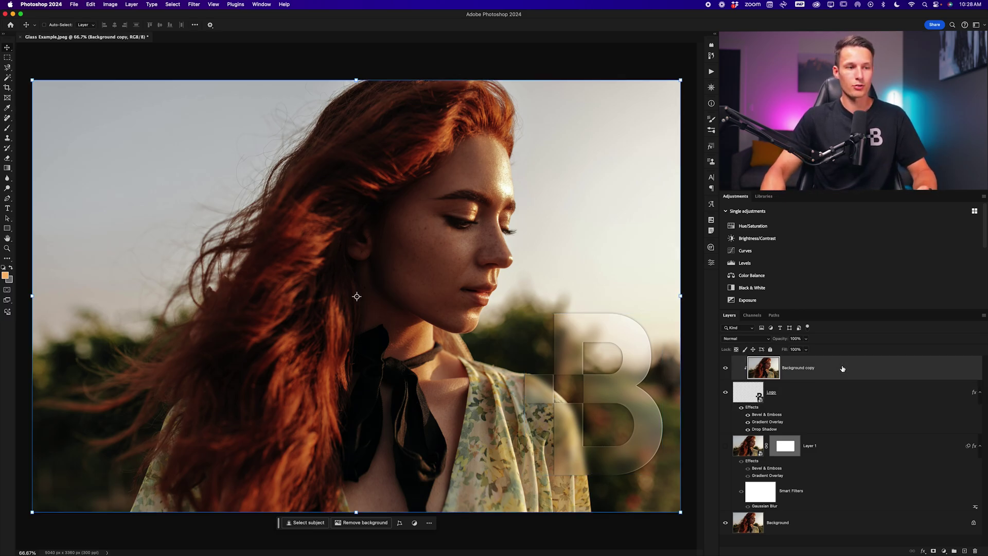